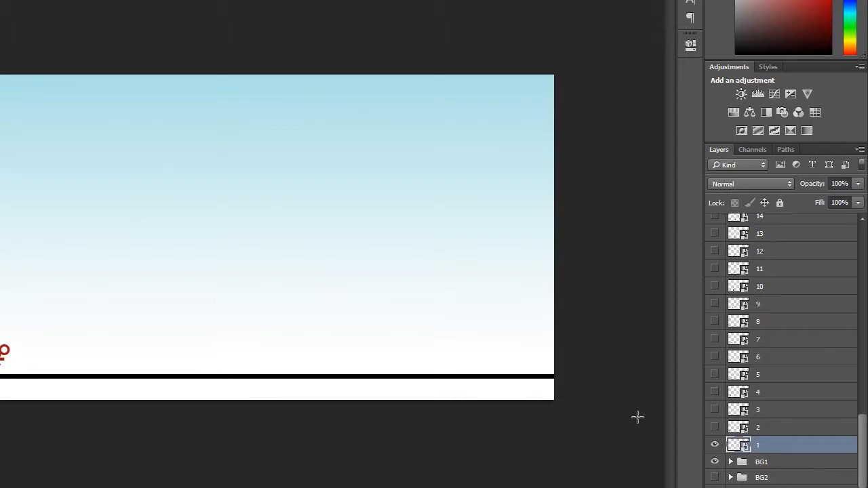
- Zoom in and pan over the canvas to examine the runner figure in the first frame layer
{"action": "scroll", "coordinate": [306, 335], "scroll_direction": "up", "scroll_amount": 1}
{"action": "left_click_drag", "start_coordinate": [348, 250], "coordinate": [219, 438]}
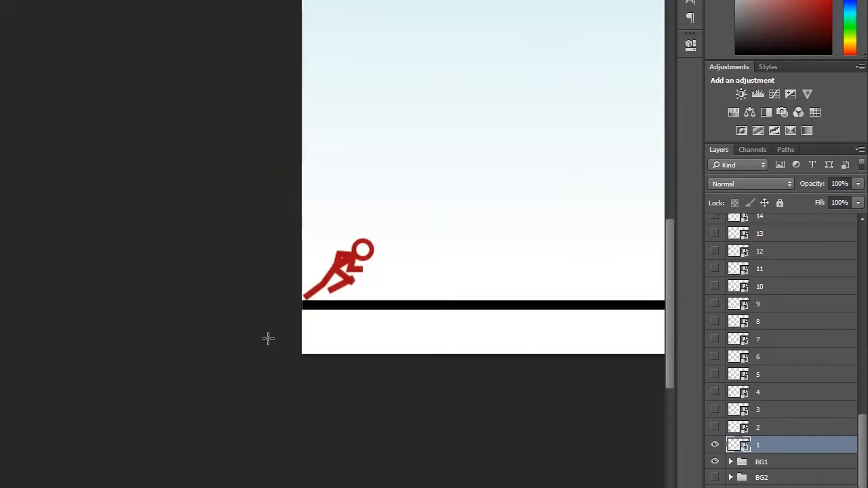
{"action": "scroll", "coordinate": [299, 308], "scroll_direction": "up", "scroll_amount": 1}
{"action": "scroll", "coordinate": [298, 308], "scroll_direction": "up", "scroll_amount": 1}
{"action": "left_click_drag", "start_coordinate": [438, 226], "coordinate": [351, 302]}
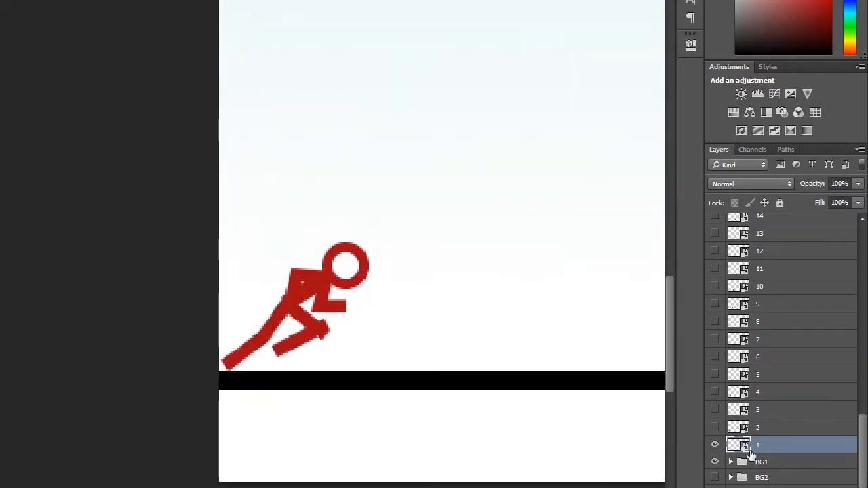
- Hide layer 1, fit the canvas to the window, and show and select layer 10
{"action": "left_click_drag", "start_coordinate": [719, 428], "coordinate": [717, 368]}
{"action": "left_click_drag", "start_coordinate": [714, 442], "coordinate": [716, 464]}
{"action": "left_click", "coordinate": [716, 463]}
{"action": "key", "text": "ctrl+0"}
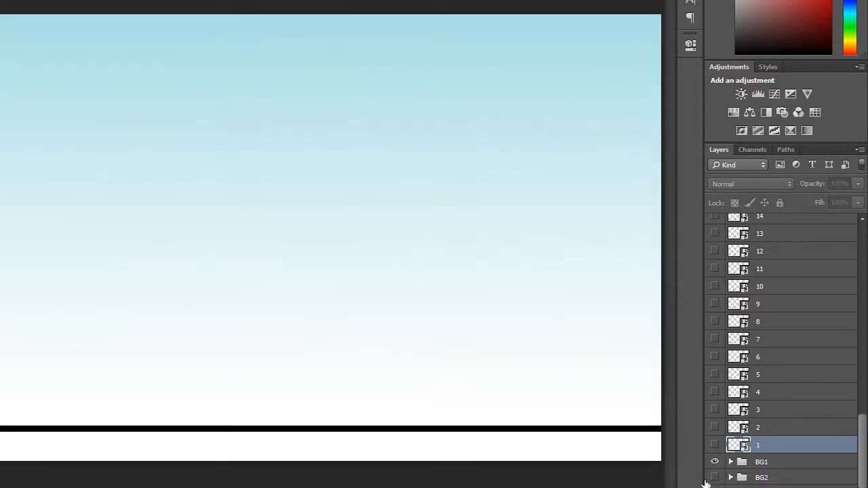
{"action": "left_click", "coordinate": [716, 287]}
{"action": "left_click", "coordinate": [739, 286]}
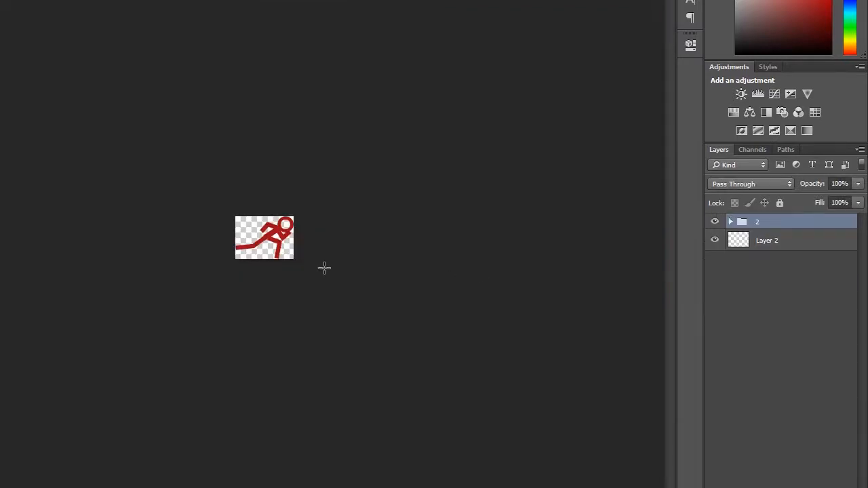
- Zoom in on the figure's smart object and expand group 2 to inspect its Body and Head layers
{"action": "key", "text": "ctrl+plus"}
{"action": "key", "text": "ctrl+plus"}
{"action": "scroll", "coordinate": [257, 258], "scroll_direction": "up", "scroll_amount": 6}
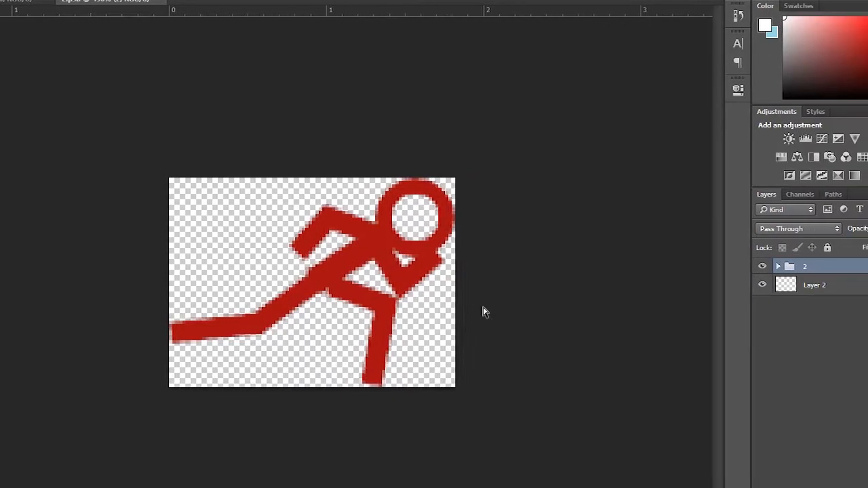
{"action": "left_click", "coordinate": [731, 266]}
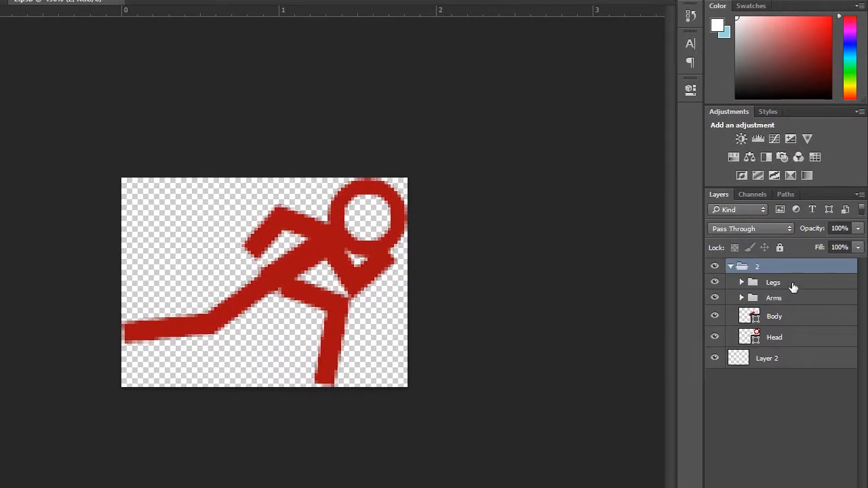
{"action": "left_click", "coordinate": [783, 319]}
{"action": "left_click", "coordinate": [771, 343]}
- Toggle the visibility of the Head, Body, Arms and Legs layers to check each body part
{"action": "left_click", "coordinate": [716, 336]}
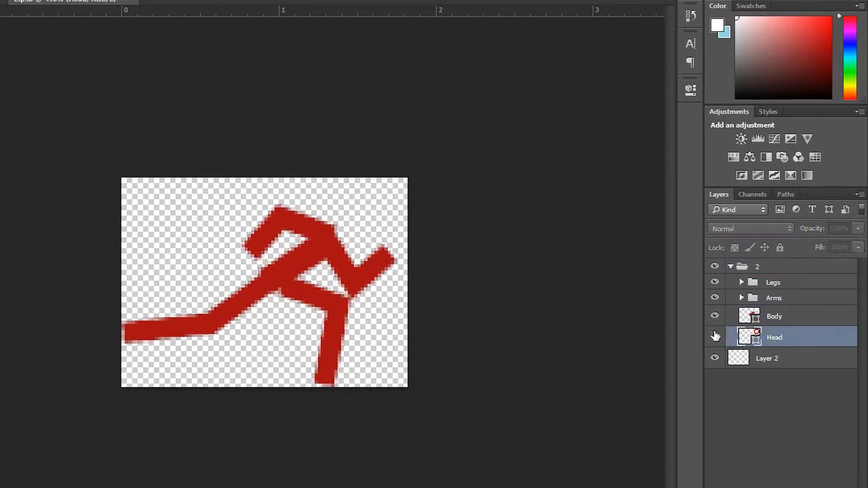
{"action": "left_click", "coordinate": [716, 337]}
{"action": "left_click", "coordinate": [716, 317]}
{"action": "left_click", "coordinate": [715, 316]}
{"action": "left_click", "coordinate": [715, 297]}
{"action": "left_click", "coordinate": [715, 298]}
{"action": "left_click", "coordinate": [716, 283]}
{"action": "left_click", "coordinate": [715, 283]}
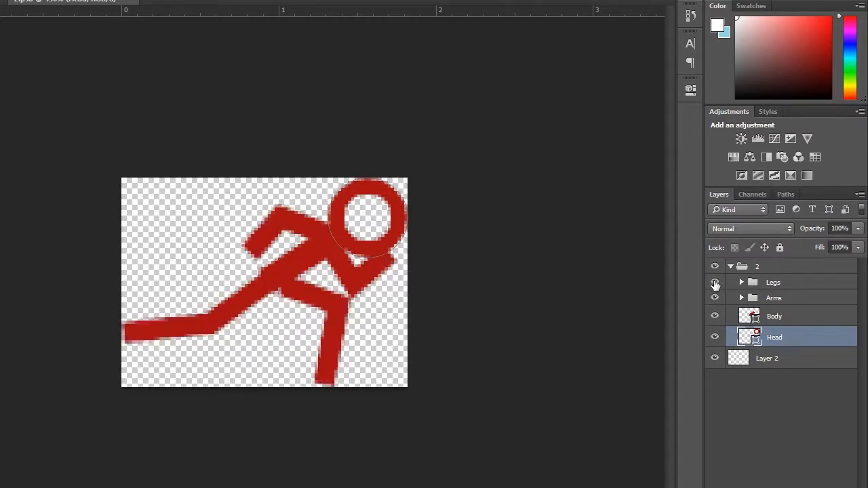
- Expand the Arms group, select Left_arm, and move its hand anchor up to raise the left arm
{"action": "left_click", "coordinate": [730, 243]}
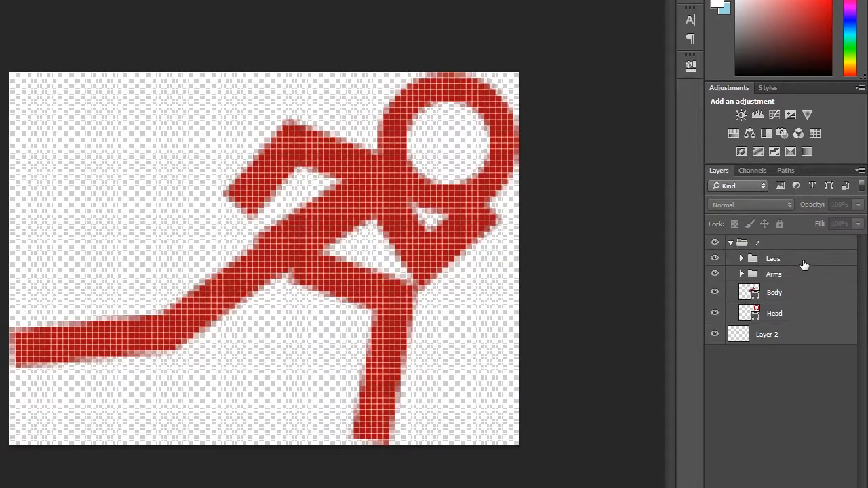
{"action": "left_click", "coordinate": [742, 274]}
{"action": "left_click", "coordinate": [745, 292]}
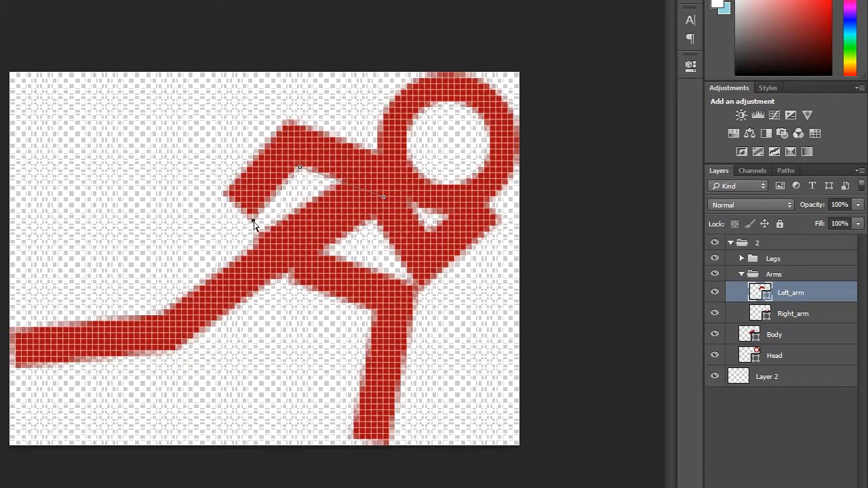
{"action": "left_click_drag", "start_coordinate": [253, 224], "coordinate": [195, 186]}
{"action": "key", "text": "Return"}
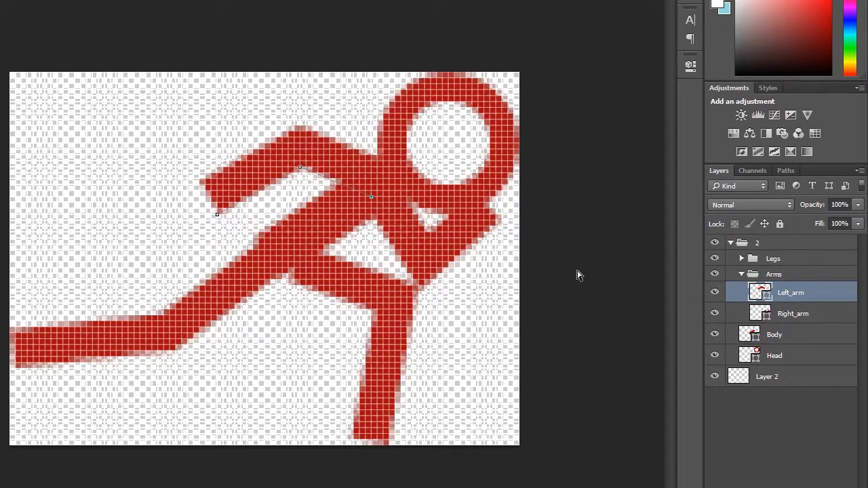
- Select Right_arm and reshape it by moving its path anchor points
{"action": "left_click", "coordinate": [794, 313]}
{"action": "left_click_drag", "start_coordinate": [430, 235], "coordinate": [431, 209]}
{"action": "left_click_drag", "start_coordinate": [478, 192], "coordinate": [496, 215]}
{"action": "left_click_drag", "start_coordinate": [426, 244], "coordinate": [437, 238]}
- Expand the Legs group, select Right_Leg, and adjust its path anchor points
{"action": "left_click", "coordinate": [742, 258]}
{"action": "left_click", "coordinate": [773, 277]}
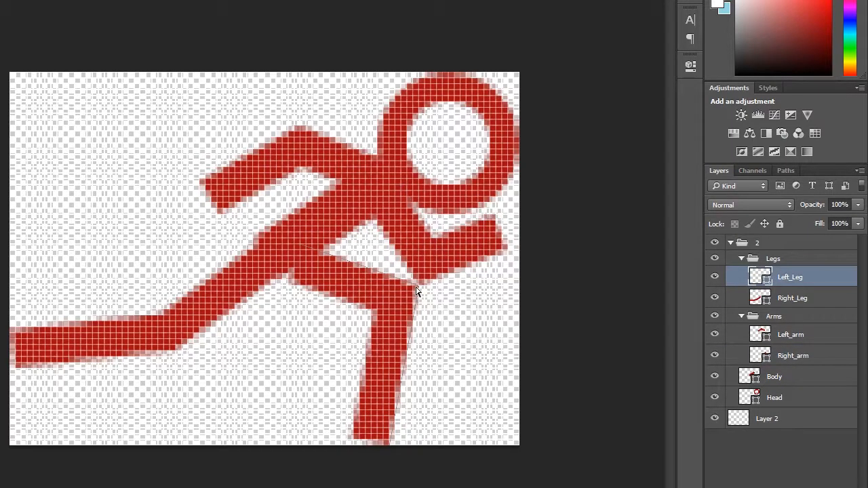
{"action": "left_click", "coordinate": [775, 299]}
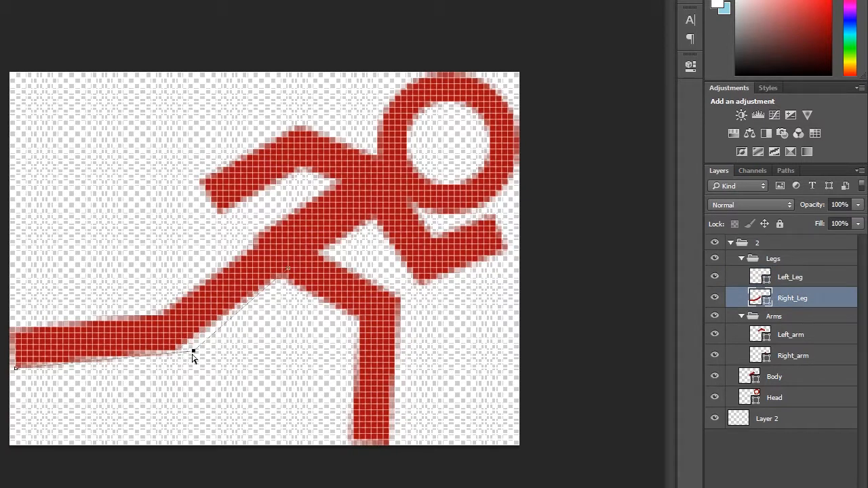
{"action": "left_click_drag", "start_coordinate": [192, 353], "coordinate": [193, 353]}
{"action": "mouse_move", "coordinate": [45, 352]}
{"action": "left_mouse_down"}
{"action": "mouse_move", "coordinate": [20, 355]}
{"action": "mouse_move", "coordinate": [45, 339]}
{"action": "left_mouse_up"}
- Collapse group 2 and switch back to the main animation document
{"action": "left_click", "coordinate": [814, 277]}
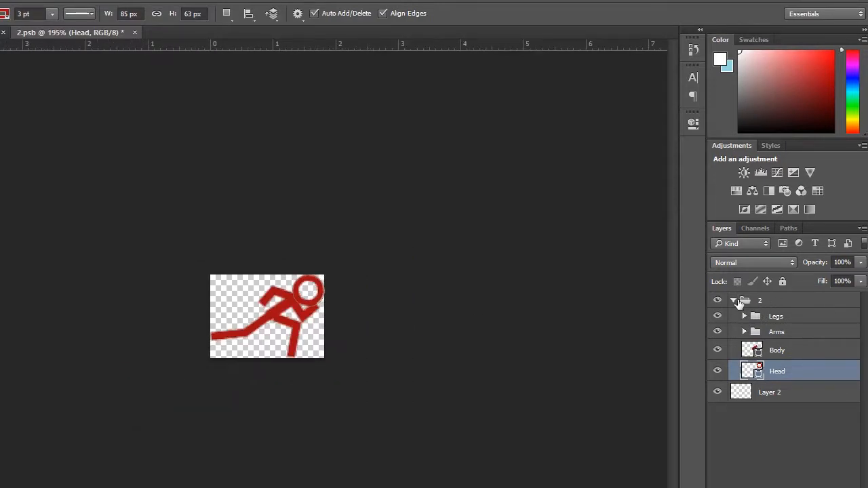
{"action": "left_click", "coordinate": [734, 301]}
{"action": "left_click", "coordinate": [120, 33]}
{"action": "left_click", "coordinate": [369, 225]}
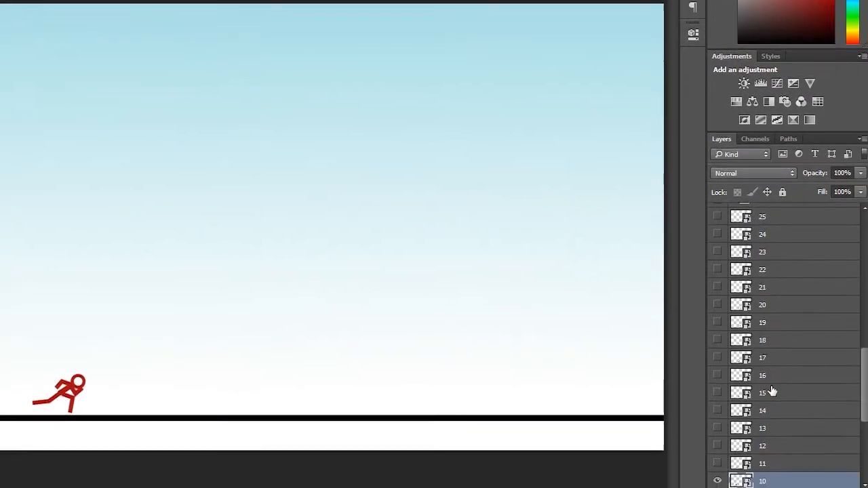
- Toggle the visibility of frame layers 15 through 20 to preview those poses
{"action": "scroll", "coordinate": [767, 387], "scroll_direction": "down", "scroll_amount": 3}
{"action": "left_click", "coordinate": [717, 325]}
{"action": "scroll", "coordinate": [715, 306], "scroll_direction": "up", "scroll_amount": 4}
{"action": "left_click", "coordinate": [722, 253]}
{"action": "left_click", "coordinate": [718, 272]}
{"action": "left_click", "coordinate": [718, 272]}
{"action": "left_click", "coordinate": [718, 291]}
{"action": "left_click", "coordinate": [718, 290]}
{"action": "left_click", "coordinate": [717, 308]}
{"action": "left_click", "coordinate": [717, 308]}
{"action": "left_click", "coordinate": [718, 325]}
{"action": "left_click", "coordinate": [717, 325]}
{"action": "left_click", "coordinate": [717, 343]}
{"action": "left_click", "coordinate": [717, 342]}
{"action": "left_click", "coordinate": [717, 254]}
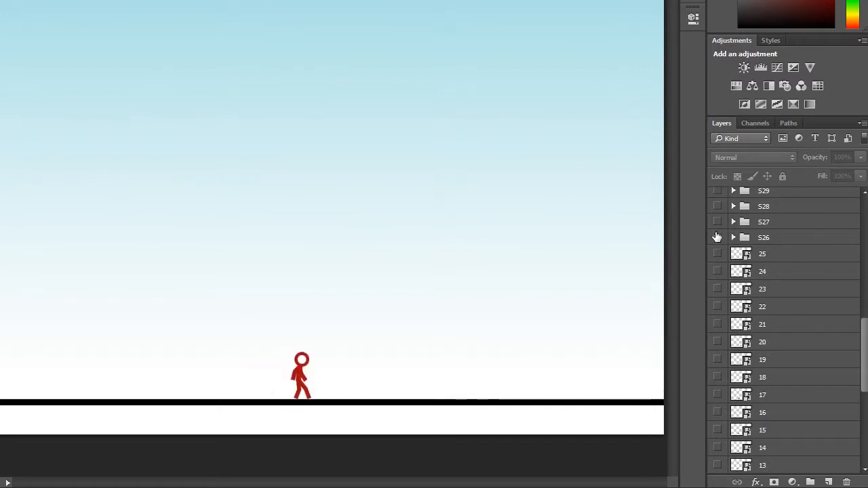
- Toggle the visibility of groups S26 to S28 to preview those poses, then zoom out
{"action": "left_click", "coordinate": [717, 237]}
{"action": "left_click", "coordinate": [717, 237]}
{"action": "left_click", "coordinate": [717, 223]}
{"action": "left_click", "coordinate": [717, 221]}
{"action": "left_click", "coordinate": [717, 207]}
{"action": "left_click", "coordinate": [718, 207]}
{"action": "scroll", "coordinate": [576, 213], "scroll_direction": "down", "scroll_amount": 10}
{"action": "scroll", "coordinate": [575, 213], "scroll_direction": "up", "scroll_amount": 7}
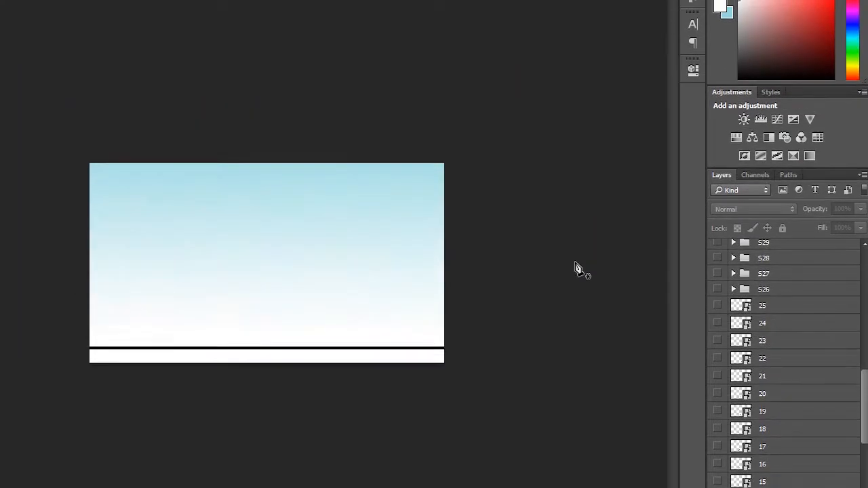
{"action": "scroll", "coordinate": [575, 264], "scroll_direction": "up", "scroll_amount": 4}
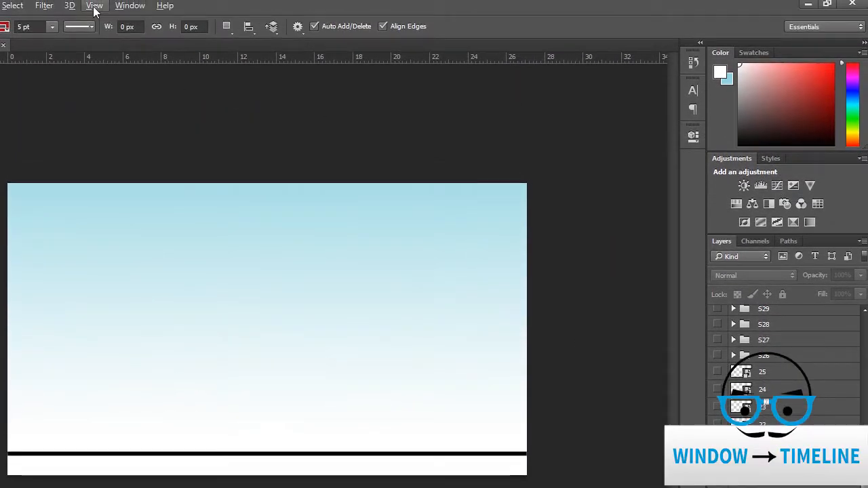
- Open the Timeline panel and create a frame animation
{"action": "left_click", "coordinate": [130, 5]}
{"action": "left_click", "coordinate": [204, 380]}
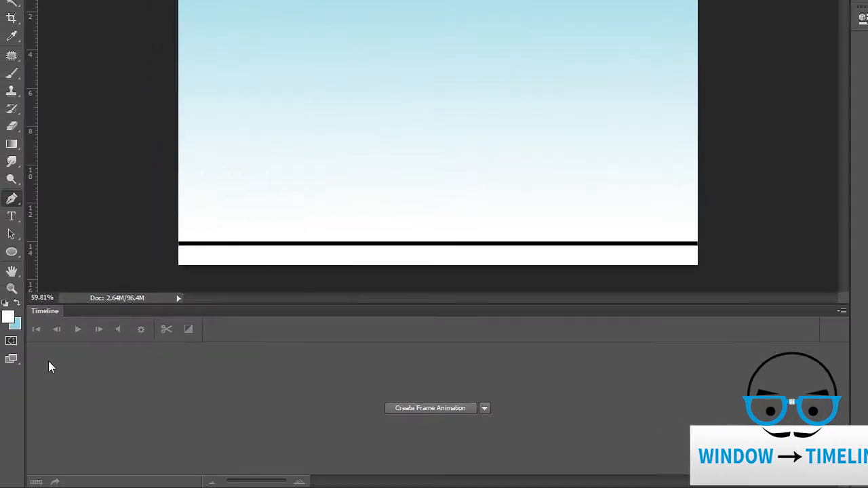
{"action": "left_click", "coordinate": [484, 408]}
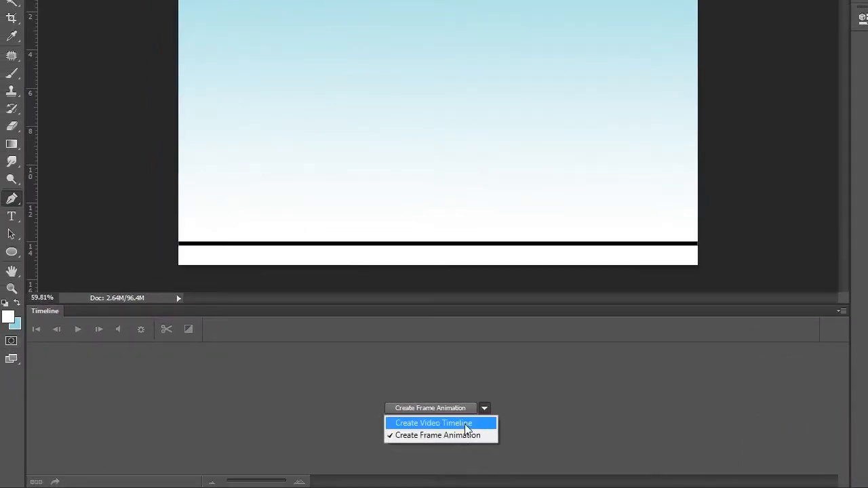
{"action": "left_click", "coordinate": [457, 437]}
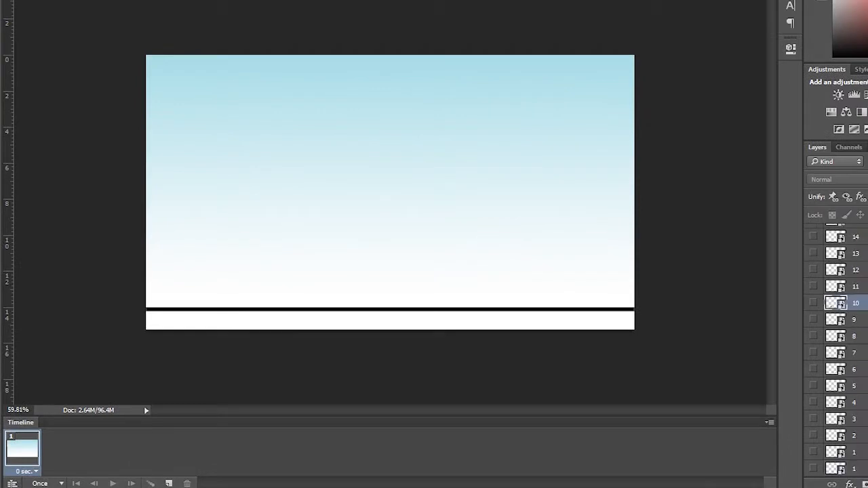
- Show layer 1 for the first frame and add frames 2 and 3 with the following pose layers
{"action": "scroll", "coordinate": [838, 353], "scroll_direction": "down", "scroll_amount": 2}
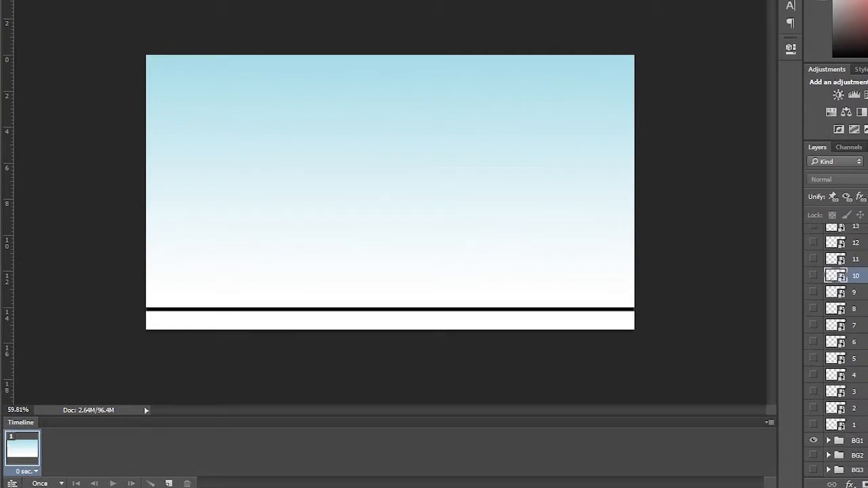
{"action": "left_click", "coordinate": [814, 424]}
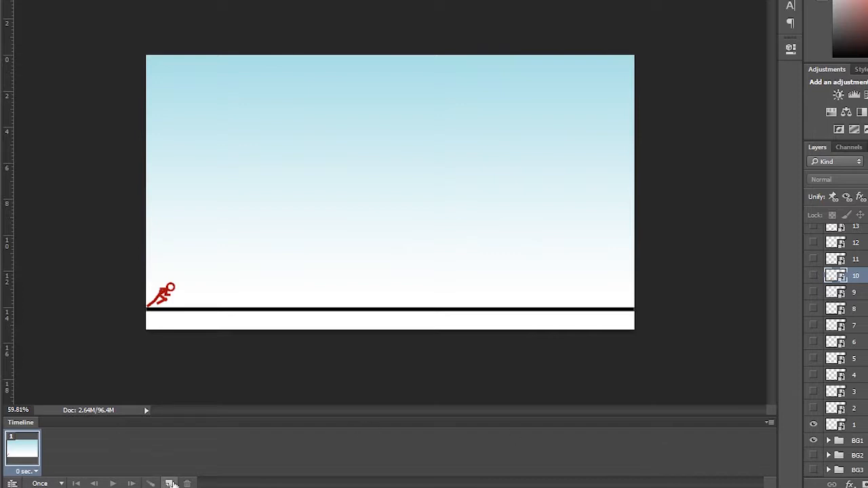
{"action": "left_click", "coordinate": [169, 483]}
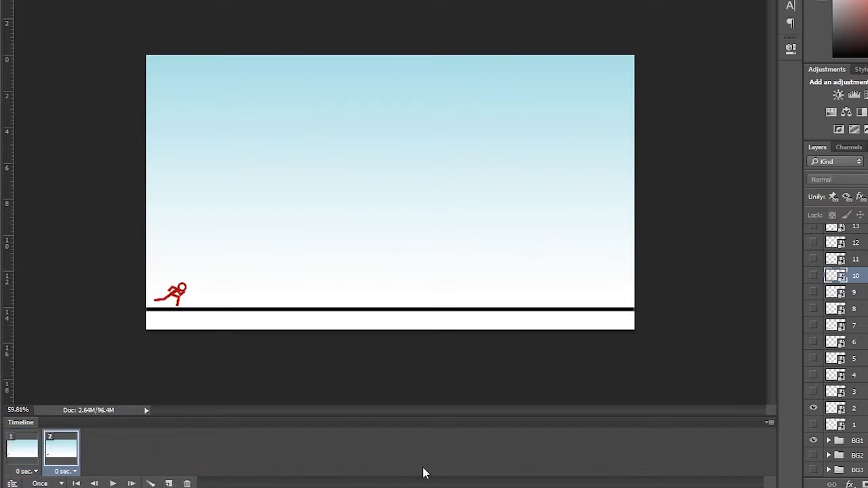
{"action": "left_click", "coordinate": [170, 483]}
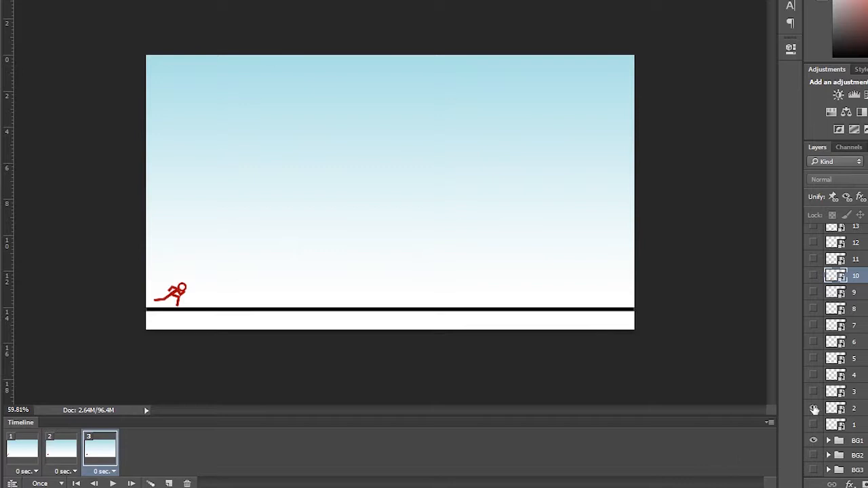
{"action": "left_click", "coordinate": [170, 484]}
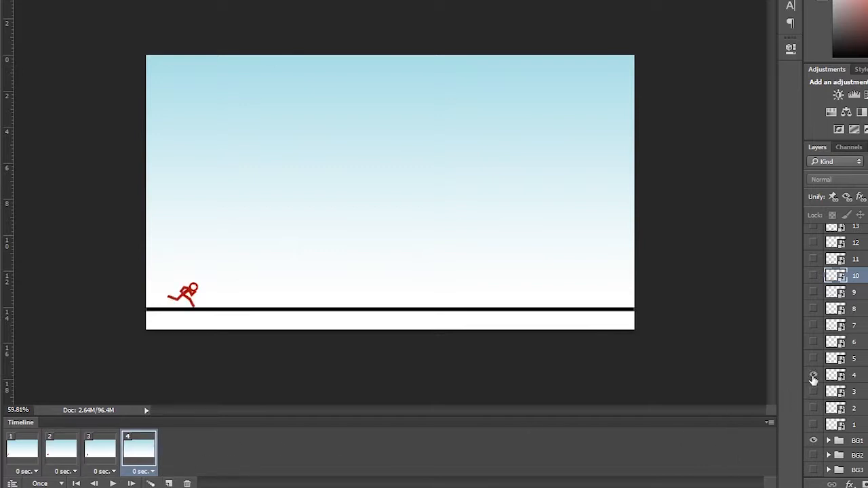
- Add frames 4 through 10, each showing the next numbered pose layer and hiding the previous one
{"action": "left_click", "coordinate": [813, 375]}
{"action": "left_click", "coordinate": [170, 483]}
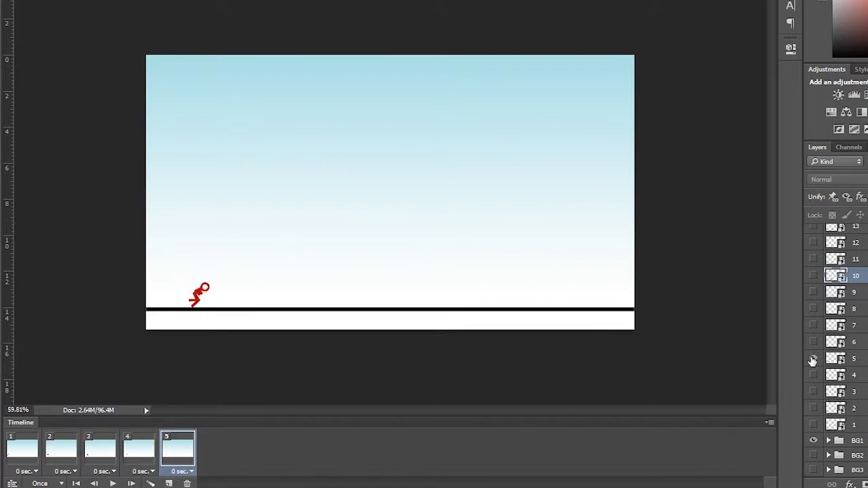
{"action": "left_click", "coordinate": [813, 359]}
{"action": "left_click", "coordinate": [168, 483]}
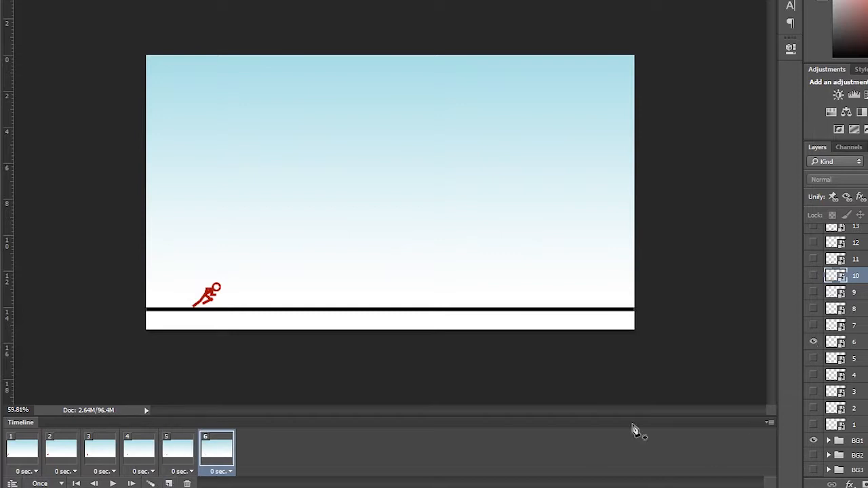
{"action": "left_click", "coordinate": [170, 483]}
{"action": "left_click", "coordinate": [813, 342]}
{"action": "left_click", "coordinate": [813, 325]}
{"action": "left_click", "coordinate": [169, 483]}
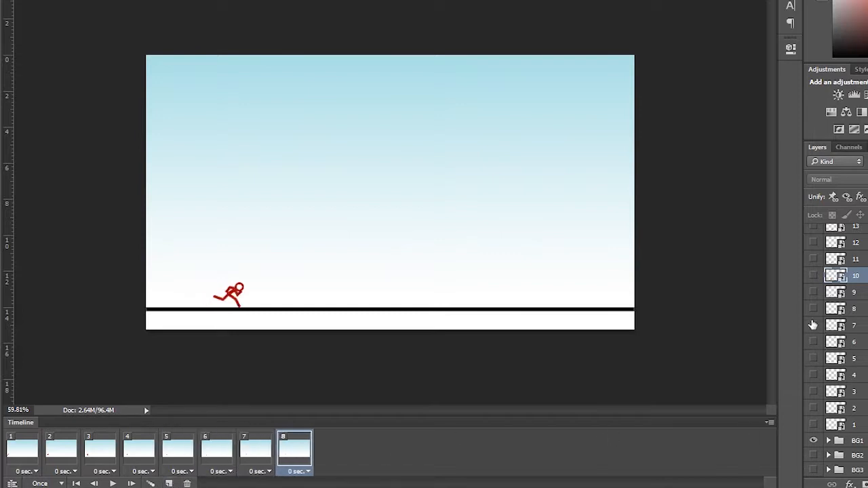
{"action": "left_click", "coordinate": [813, 325]}
{"action": "left_click", "coordinate": [814, 309]}
{"action": "left_click", "coordinate": [169, 484]}
{"action": "left_click", "coordinate": [813, 309]}
{"action": "left_click", "coordinate": [169, 484]}
- Add frames 11 through 15, each showing the matching numbered pose layer only
{"action": "scroll", "coordinate": [814, 407], "scroll_direction": "up", "scroll_amount": 3}
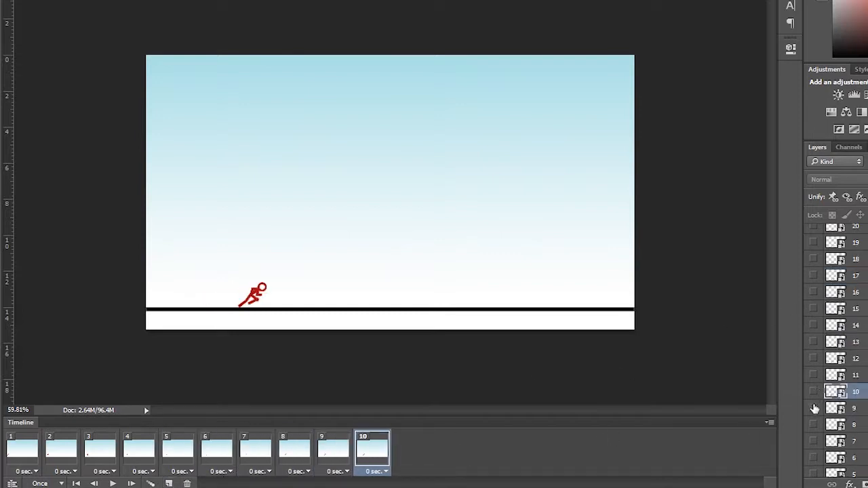
{"action": "left_click", "coordinate": [813, 409]}
{"action": "left_click", "coordinate": [813, 392]}
{"action": "left_click", "coordinate": [169, 484]}
{"action": "left_click", "coordinate": [813, 391]}
{"action": "left_click", "coordinate": [814, 375]}
{"action": "left_click", "coordinate": [169, 484]}
{"action": "left_click", "coordinate": [814, 375]}
{"action": "left_click", "coordinate": [813, 358]}
{"action": "left_click", "coordinate": [169, 484]}
{"action": "left_click", "coordinate": [813, 358]}
{"action": "left_click", "coordinate": [814, 342]}
{"action": "left_click", "coordinate": [169, 483]}
{"action": "left_click", "coordinate": [814, 342]}
{"action": "left_click", "coordinate": [813, 325]}
{"action": "left_click", "coordinate": [168, 483]}
{"action": "left_click", "coordinate": [813, 326]}
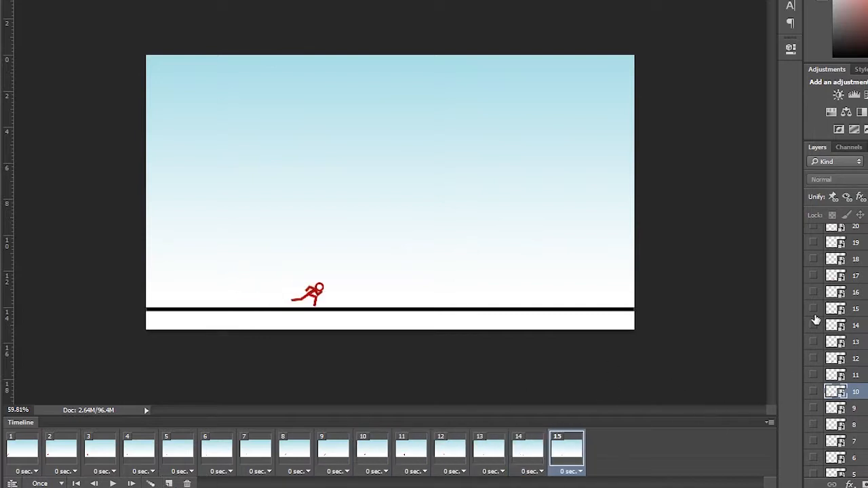
- Add frames 16 through 20, each showing the matching numbered pose layer only
{"action": "left_click", "coordinate": [813, 309]}
{"action": "left_click", "coordinate": [169, 484]}
{"action": "left_click", "coordinate": [813, 309]}
{"action": "left_click", "coordinate": [813, 292]}
{"action": "scroll", "coordinate": [835, 392], "scroll_direction": "up", "scroll_amount": 3}
{"action": "left_click", "coordinate": [856, 392]}
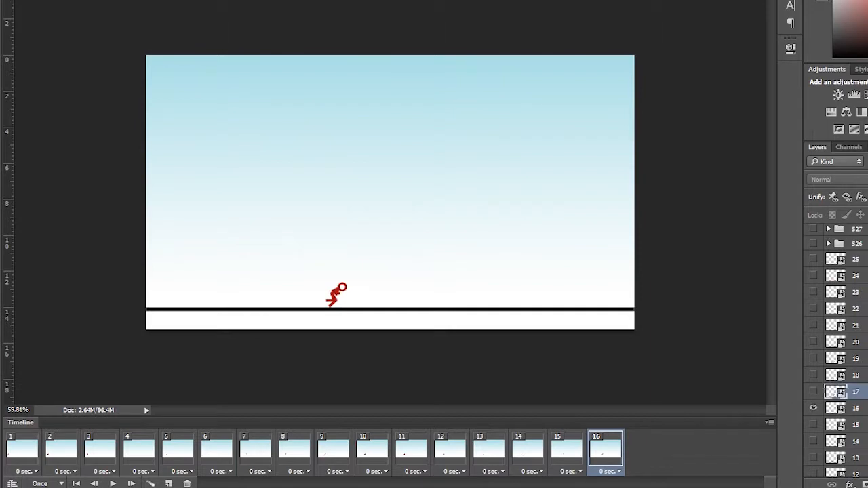
{"action": "left_click", "coordinate": [168, 483]}
{"action": "left_click", "coordinate": [813, 408]}
{"action": "left_click", "coordinate": [813, 391]}
{"action": "left_click", "coordinate": [169, 484]}
{"action": "left_click", "coordinate": [813, 392]}
{"action": "left_click", "coordinate": [813, 375]}
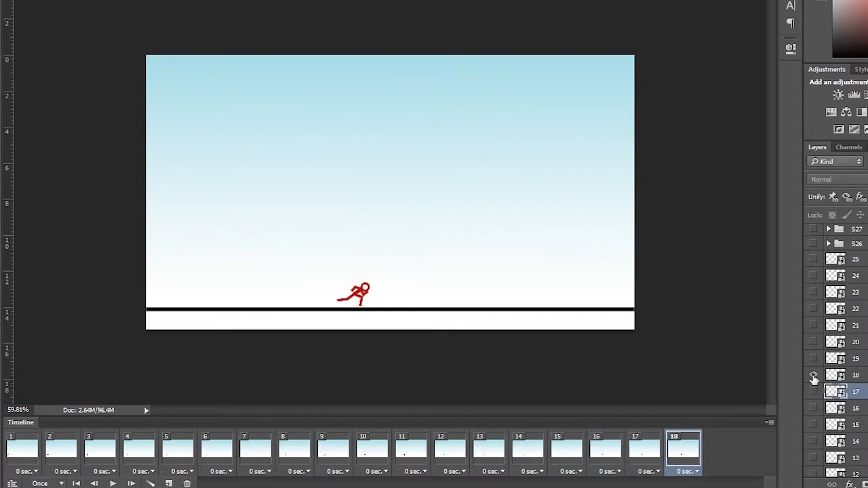
{"action": "left_click", "coordinate": [169, 483]}
{"action": "left_click", "coordinate": [813, 376]}
{"action": "left_click", "coordinate": [813, 359]}
{"action": "left_click", "coordinate": [169, 483]}
{"action": "left_click", "coordinate": [814, 358]}
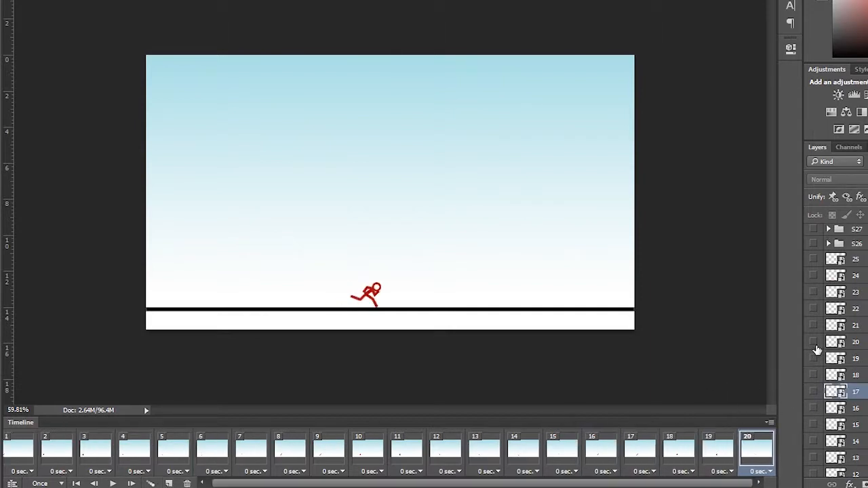
- Add frames 21 through 23 with layers 21 to 23 visible, and play the animation
{"action": "left_click", "coordinate": [813, 342]}
{"action": "left_click", "coordinate": [169, 483]}
{"action": "left_click", "coordinate": [813, 342]}
{"action": "left_click", "coordinate": [813, 326]}
{"action": "left_click", "coordinate": [169, 484]}
{"action": "left_click", "coordinate": [814, 325]}
{"action": "left_click", "coordinate": [813, 308]}
{"action": "left_click", "coordinate": [169, 484]}
{"action": "left_click", "coordinate": [813, 308]}
{"action": "left_click", "coordinate": [813, 292]}
{"action": "left_click", "coordinate": [112, 484]}
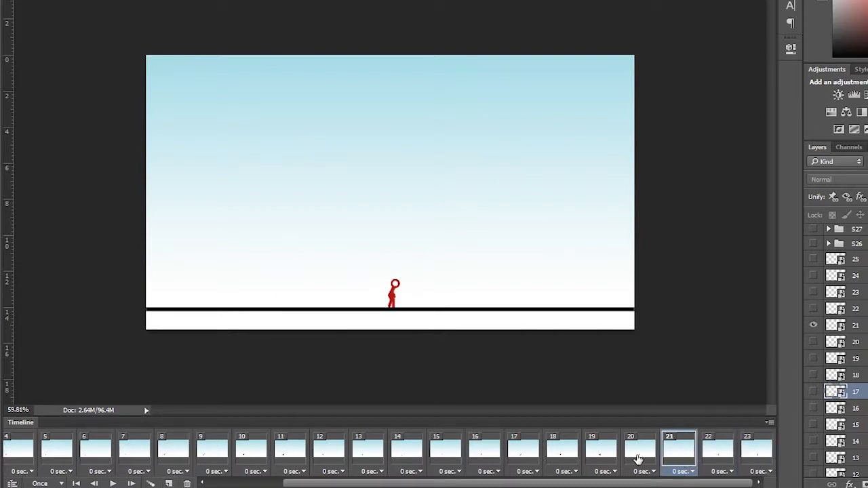
- Add frames 24 and 25, each showing only the matching numbered pose layer
{"action": "left_click", "coordinate": [169, 484]}
{"action": "left_click", "coordinate": [813, 292]}
{"action": "left_click", "coordinate": [813, 275]}
{"action": "left_click", "coordinate": [169, 484]}
{"action": "left_click", "coordinate": [813, 276]}
{"action": "left_click", "coordinate": [813, 259]}
{"action": "left_click", "coordinate": [849, 261]}
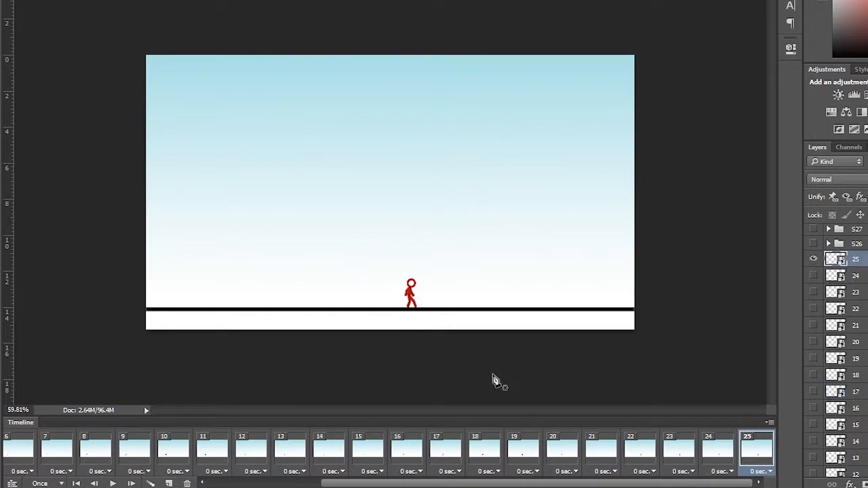
- Add frames 26 through 29, each showing only the matching numbered layer group
{"action": "left_click", "coordinate": [167, 483]}
{"action": "left_click", "coordinate": [813, 260]}
{"action": "left_click", "coordinate": [814, 243]}
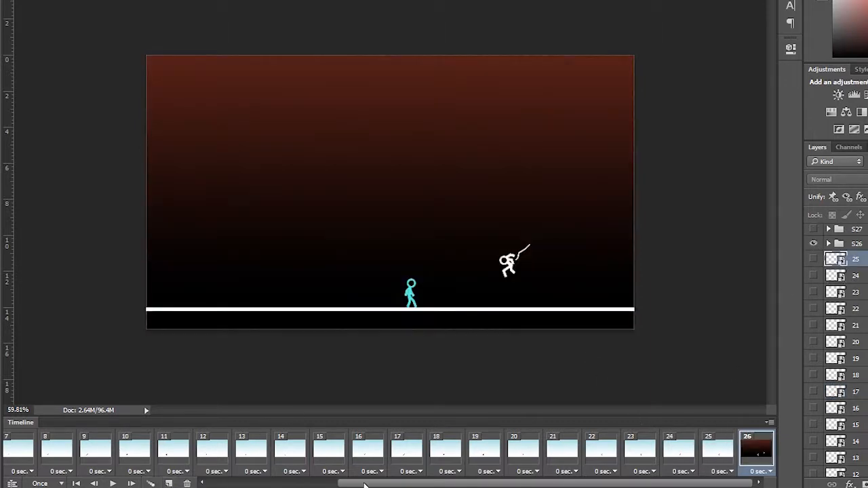
{"action": "left_click", "coordinate": [169, 484]}
{"action": "left_click", "coordinate": [814, 243]}
{"action": "left_click", "coordinate": [813, 229]}
{"action": "left_click", "coordinate": [168, 483]}
{"action": "scroll", "coordinate": [856, 251], "scroll_direction": "up", "scroll_amount": 5}
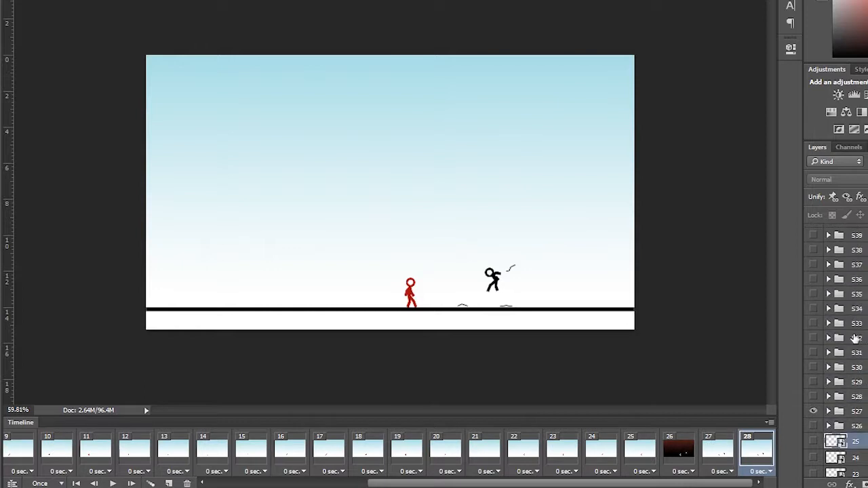
{"action": "left_click", "coordinate": [169, 484]}
{"action": "left_click", "coordinate": [813, 397]}
{"action": "left_click", "coordinate": [813, 382]}
{"action": "left_click", "coordinate": [168, 484]}
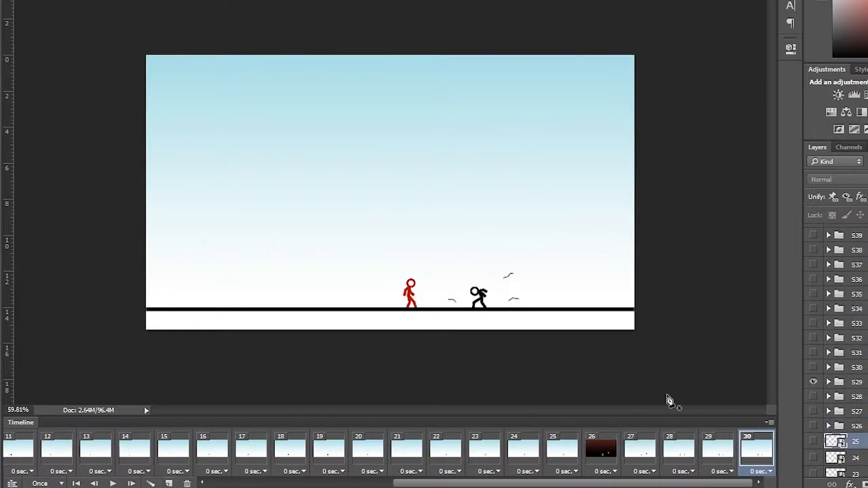
- Add frames 30 through 33, switching visibility to the next numbered group in each
{"action": "left_click", "coordinate": [814, 381]}
{"action": "left_click", "coordinate": [813, 367]}
{"action": "left_click", "coordinate": [168, 484]}
{"action": "left_click", "coordinate": [813, 367]}
{"action": "left_click", "coordinate": [813, 352]}
{"action": "left_click", "coordinate": [169, 483]}
{"action": "left_click", "coordinate": [813, 352]}
{"action": "left_click", "coordinate": [814, 337]}
{"action": "left_click", "coordinate": [169, 484]}
{"action": "left_click", "coordinate": [813, 338]}
{"action": "left_click", "coordinate": [813, 323]}
- Add frames 34 through 36, each showing only the matching numbered group
{"action": "left_click", "coordinate": [169, 484]}
{"action": "left_click", "coordinate": [813, 323]}
{"action": "left_click", "coordinate": [813, 308]}
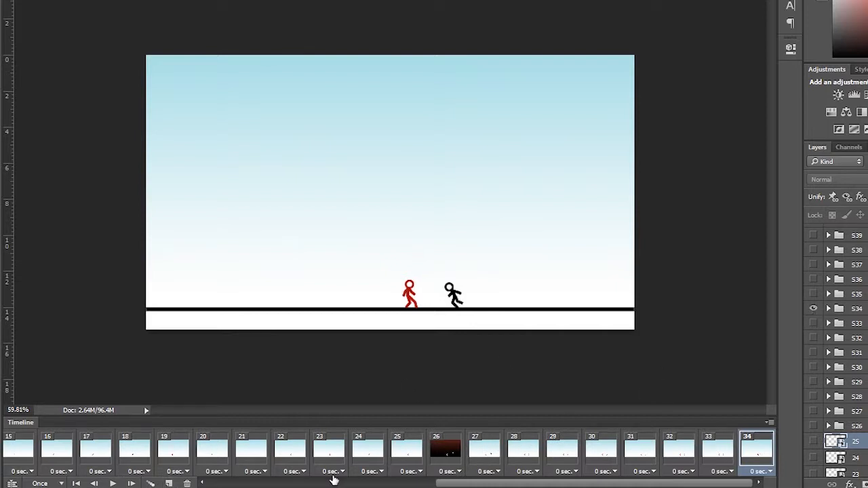
{"action": "left_click", "coordinate": [168, 483]}
{"action": "left_click", "coordinate": [813, 309]}
{"action": "left_click", "coordinate": [813, 294]}
{"action": "left_click", "coordinate": [169, 484]}
{"action": "left_click", "coordinate": [813, 293]}
{"action": "left_click", "coordinate": [814, 279]}
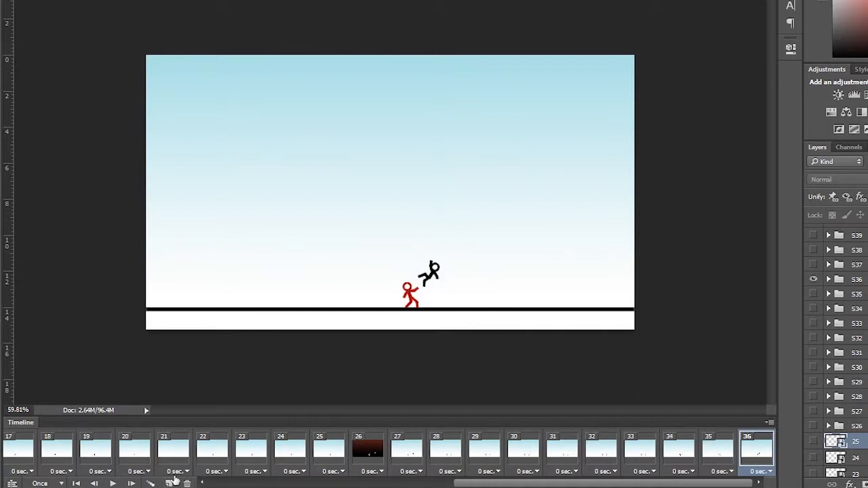
- Add frames 37 through 39, each showing only groups S37 to S39 in turn
{"action": "left_click", "coordinate": [169, 483]}
{"action": "left_click", "coordinate": [813, 279]}
{"action": "left_click", "coordinate": [813, 264]}
{"action": "left_click", "coordinate": [169, 484]}
{"action": "left_click", "coordinate": [813, 265]}
{"action": "left_click", "coordinate": [813, 249]}
{"action": "left_click", "coordinate": [169, 483]}
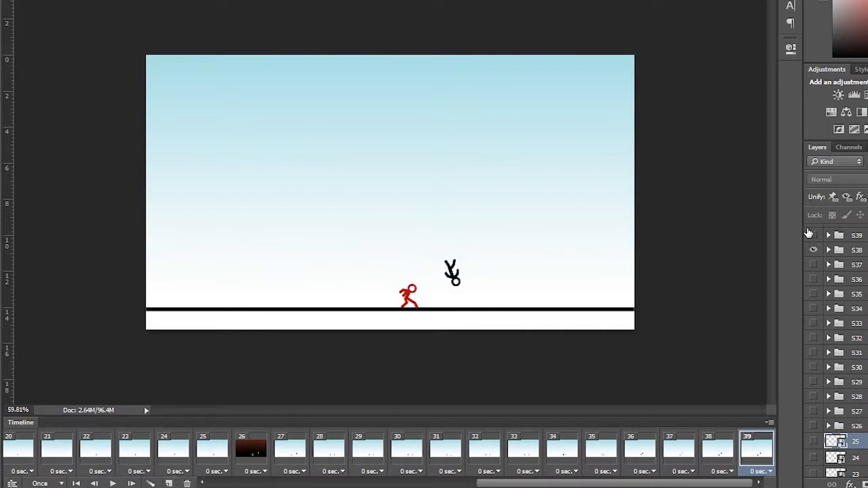
{"action": "left_click", "coordinate": [814, 250]}
{"action": "left_click", "coordinate": [813, 234]}
- Add frames 40 through 42, each showing only groups S40 to S42 in turn
{"action": "scroll", "coordinate": [837, 352], "scroll_direction": "up", "scroll_amount": 5}
{"action": "left_click", "coordinate": [169, 484]}
{"action": "left_click", "coordinate": [814, 401]}
{"action": "left_click", "coordinate": [813, 387]}
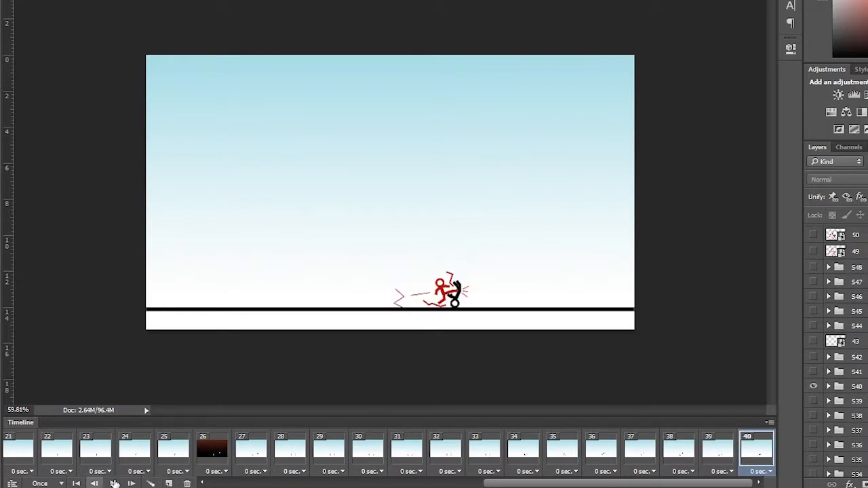
{"action": "left_click", "coordinate": [169, 483]}
{"action": "left_click", "coordinate": [813, 386]}
{"action": "left_click", "coordinate": [814, 371]}
{"action": "left_click", "coordinate": [169, 483]}
{"action": "left_click", "coordinate": [813, 372]}
{"action": "left_click", "coordinate": [813, 357]}
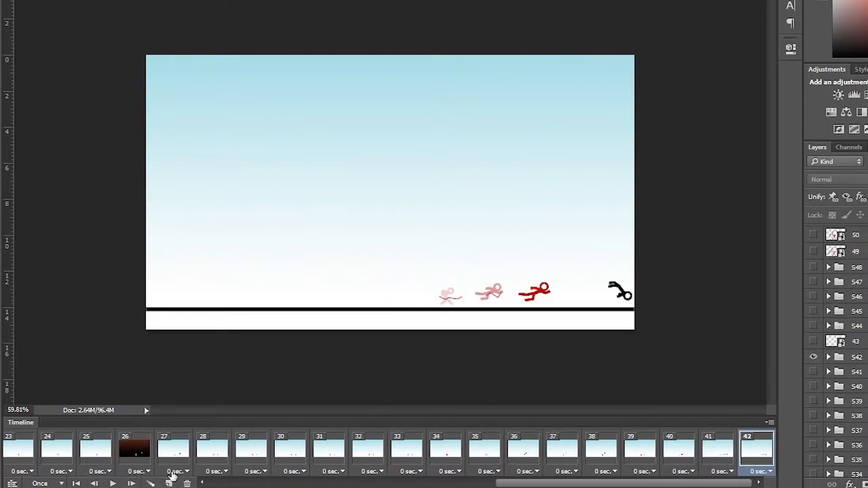
- Add frames 43 and 44 showing layer 43 and group S44, and hide a background group in frame 44
{"action": "left_click", "coordinate": [169, 483]}
{"action": "left_click", "coordinate": [814, 357]}
{"action": "left_click", "coordinate": [813, 341]}
{"action": "left_click", "coordinate": [168, 484]}
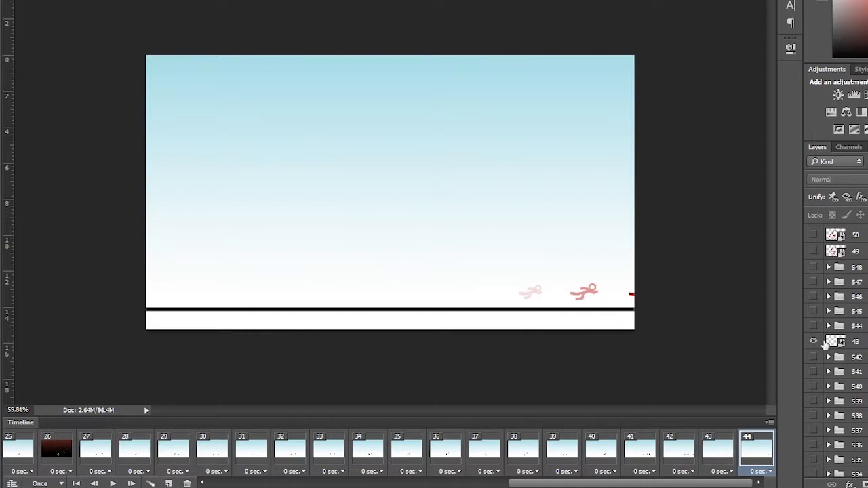
{"action": "left_click", "coordinate": [813, 341]}
{"action": "left_click", "coordinate": [813, 325]}
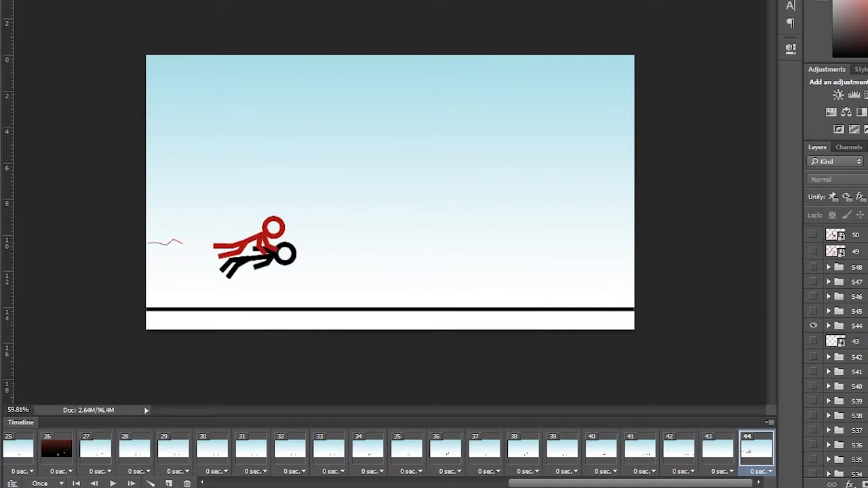
{"action": "scroll", "coordinate": [838, 349], "scroll_direction": "down", "scroll_amount": 10}
{"action": "left_click", "coordinate": [813, 457]}
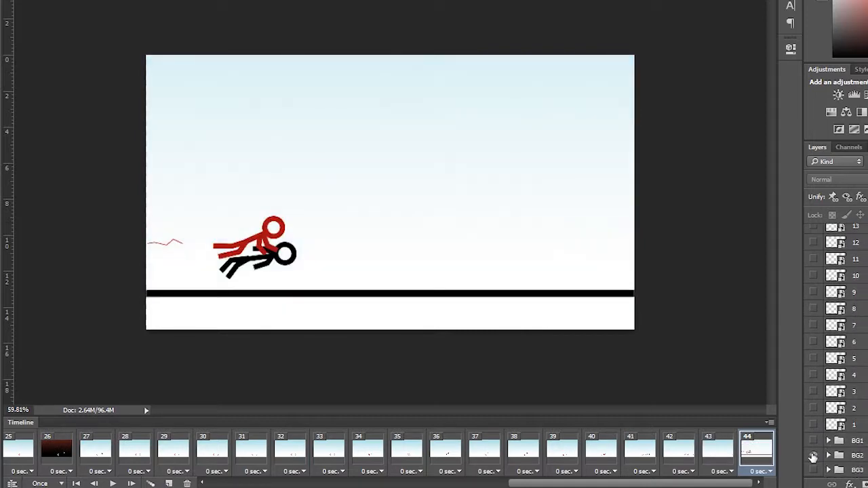
{"action": "scroll", "coordinate": [838, 349], "scroll_direction": "up", "scroll_amount": 10}
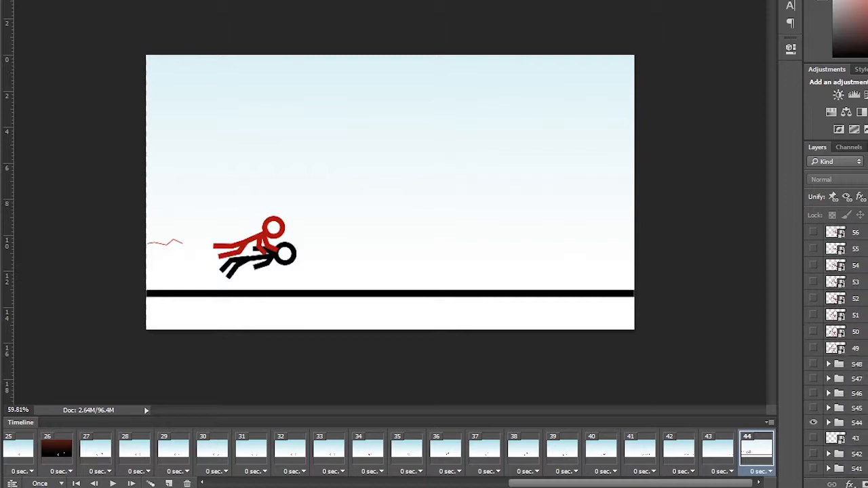
- Add frames 45 through 48, each showing only groups S45 to S48 in turn
{"action": "left_click", "coordinate": [167, 483]}
{"action": "left_click", "coordinate": [813, 422]}
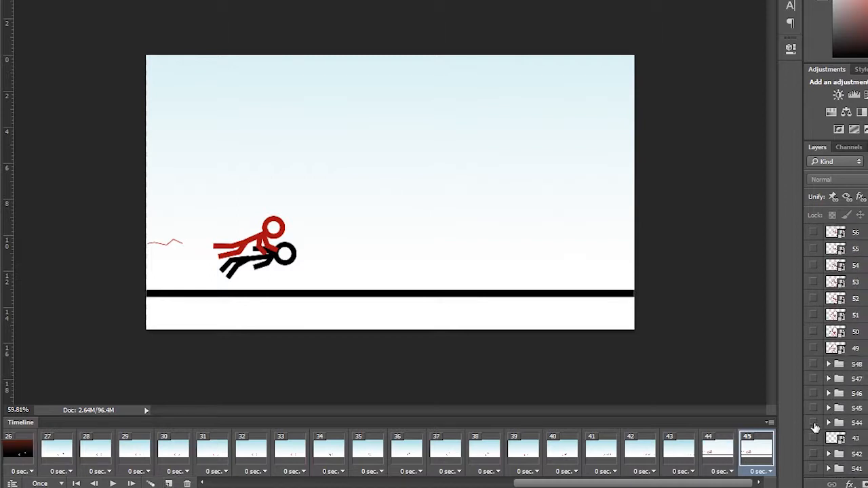
{"action": "left_click", "coordinate": [746, 434]}
{"action": "left_click", "coordinate": [169, 483]}
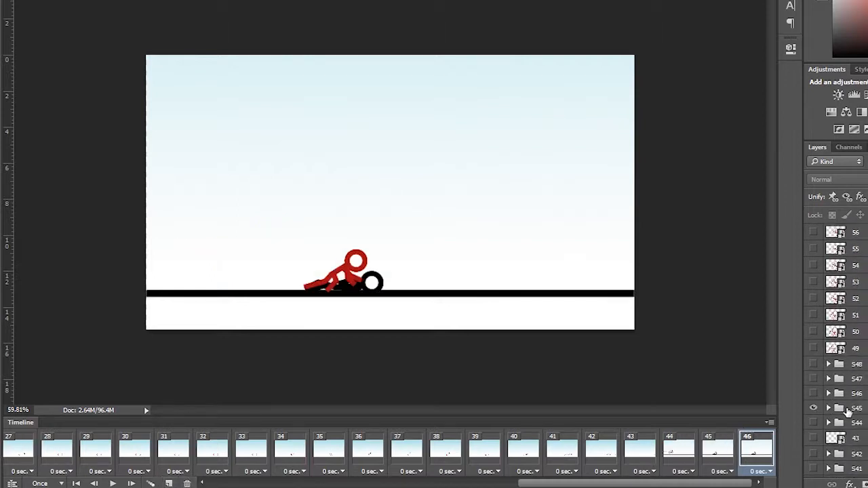
{"action": "left_click", "coordinate": [814, 394]}
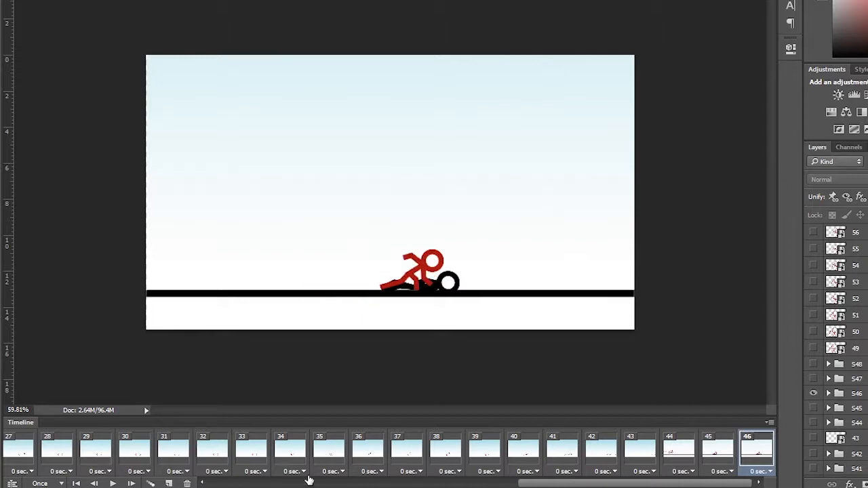
{"action": "left_click", "coordinate": [169, 483]}
{"action": "left_click", "coordinate": [813, 380]}
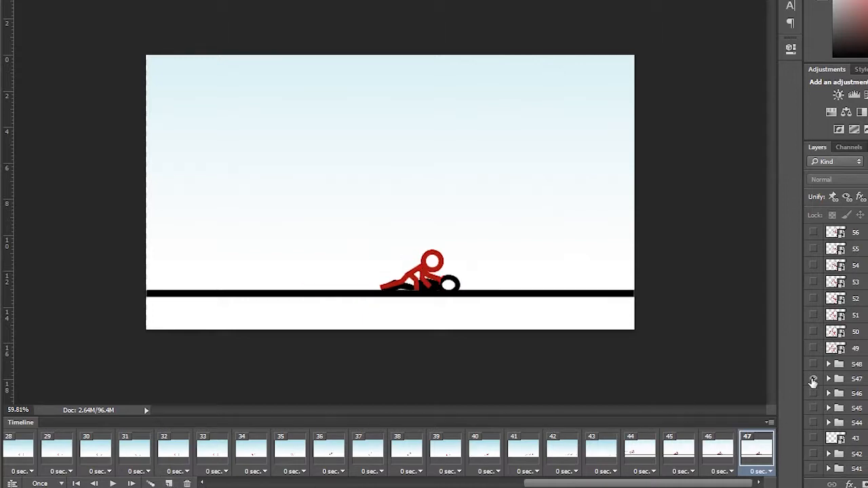
{"action": "left_click", "coordinate": [170, 483]}
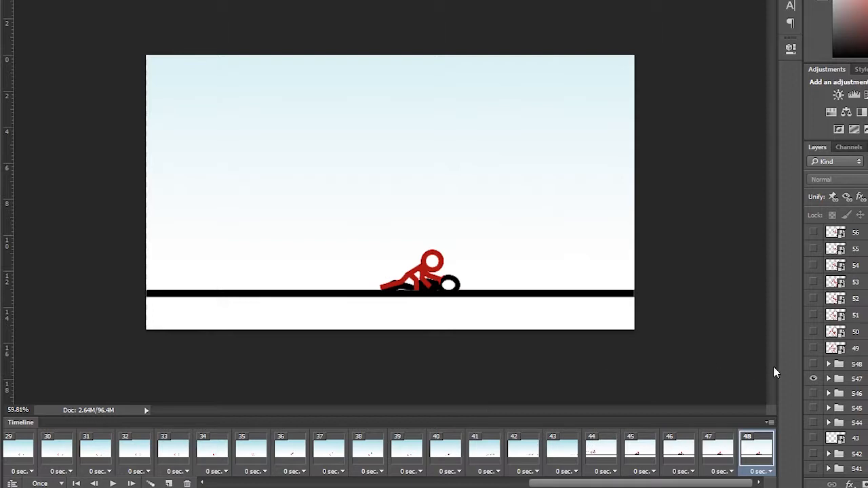
{"action": "left_click", "coordinate": [814, 365]}
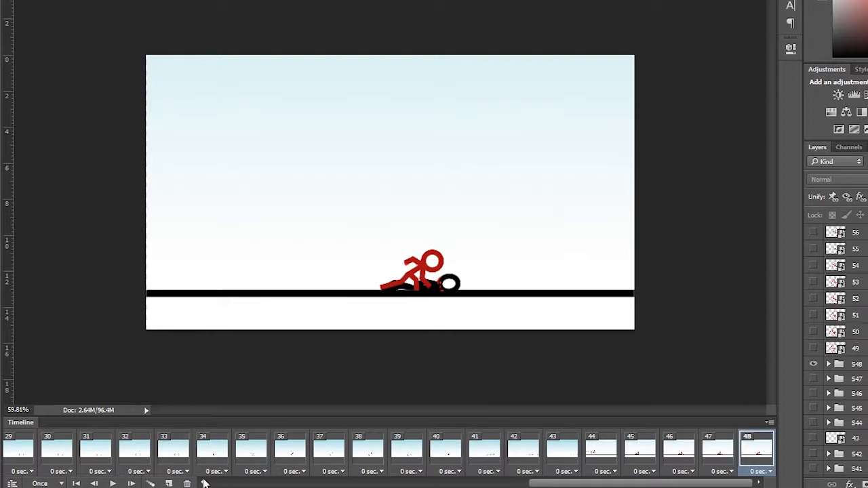
{"action": "left_click", "coordinate": [169, 483]}
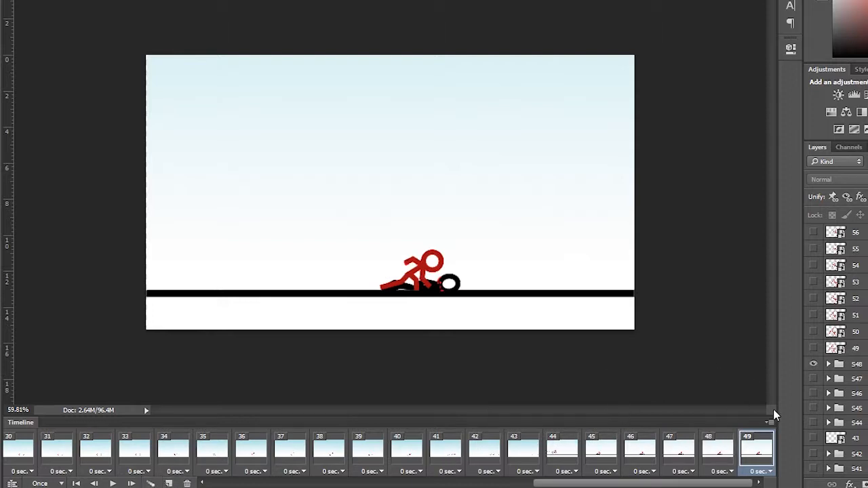
- Add frame 49 showing pose layer 49 with the background group switched back, and duplicate it
{"action": "left_click", "coordinate": [814, 348]}
{"action": "scroll", "coordinate": [818, 351], "scroll_direction": "down", "scroll_amount": 15}
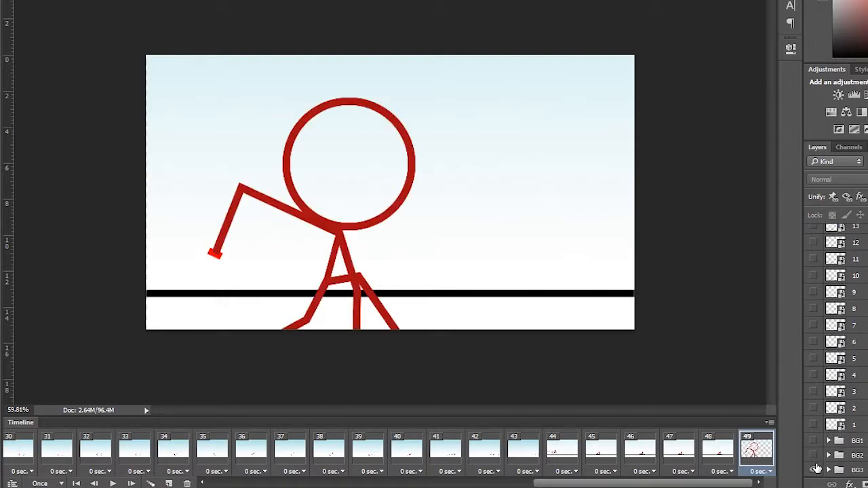
{"action": "left_click", "coordinate": [814, 469]}
{"action": "left_click", "coordinate": [166, 483]}
{"action": "scroll", "coordinate": [841, 324], "scroll_direction": "up", "scroll_amount": 10}
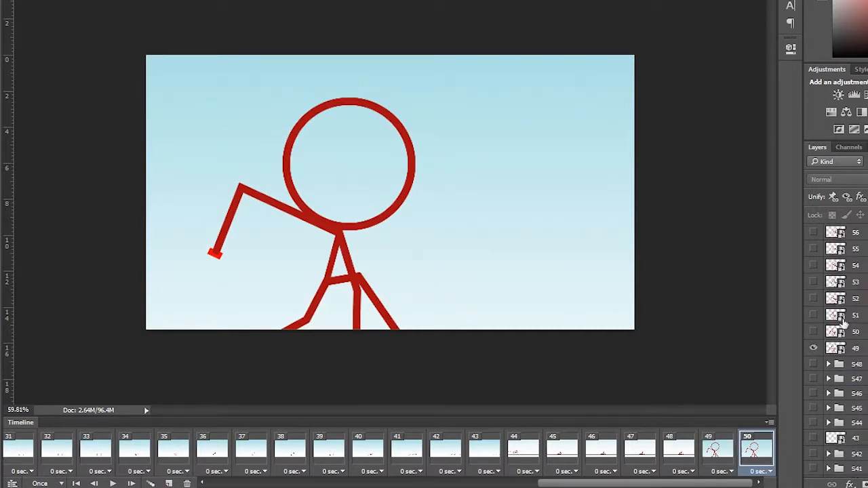
- Add frames 50 through 53, each showing only pose layers 50 to 53 in turn
{"action": "left_click", "coordinate": [814, 332]}
{"action": "left_click", "coordinate": [169, 484]}
{"action": "left_click", "coordinate": [814, 332]}
{"action": "left_click", "coordinate": [814, 316]}
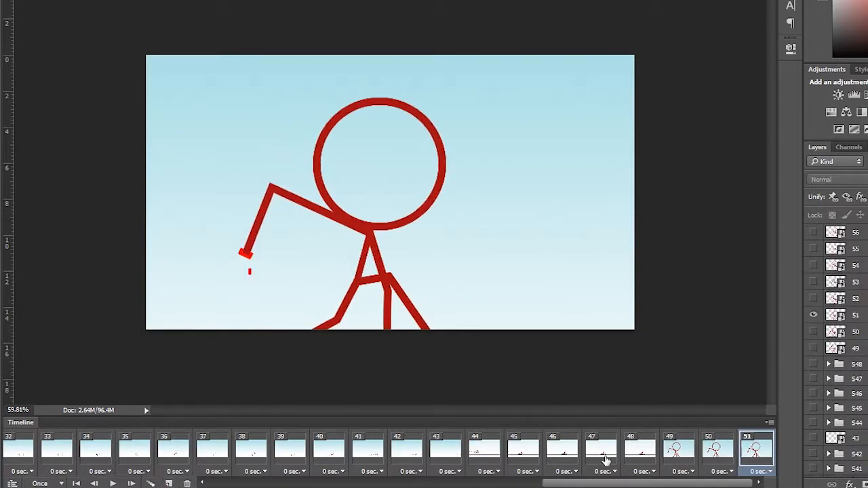
{"action": "left_click", "coordinate": [169, 483]}
{"action": "left_click", "coordinate": [814, 316]}
{"action": "left_click", "coordinate": [814, 298]}
{"action": "left_click", "coordinate": [168, 483]}
{"action": "left_click", "coordinate": [814, 299]}
{"action": "left_click", "coordinate": [814, 282]}
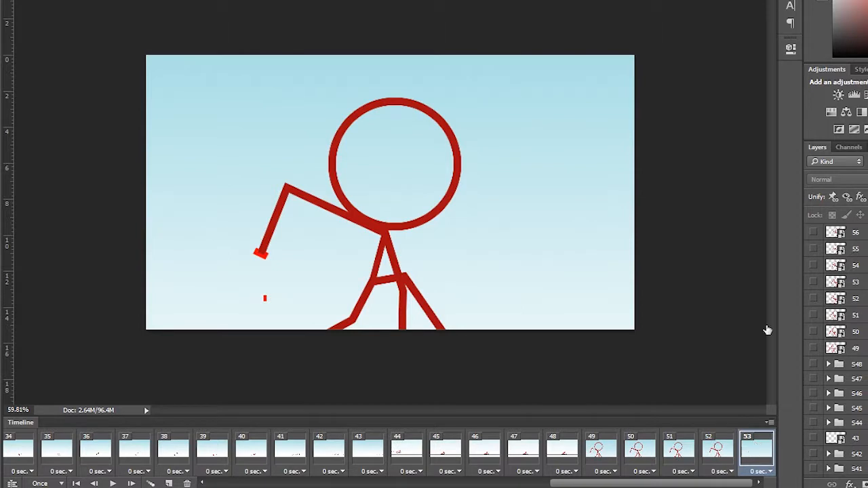
- Add frames 54 through 56, each showing only pose layers 54 to 56 in turn
{"action": "left_click", "coordinate": [168, 484]}
{"action": "left_click", "coordinate": [814, 282]}
{"action": "left_click", "coordinate": [814, 265]}
{"action": "left_click", "coordinate": [168, 483]}
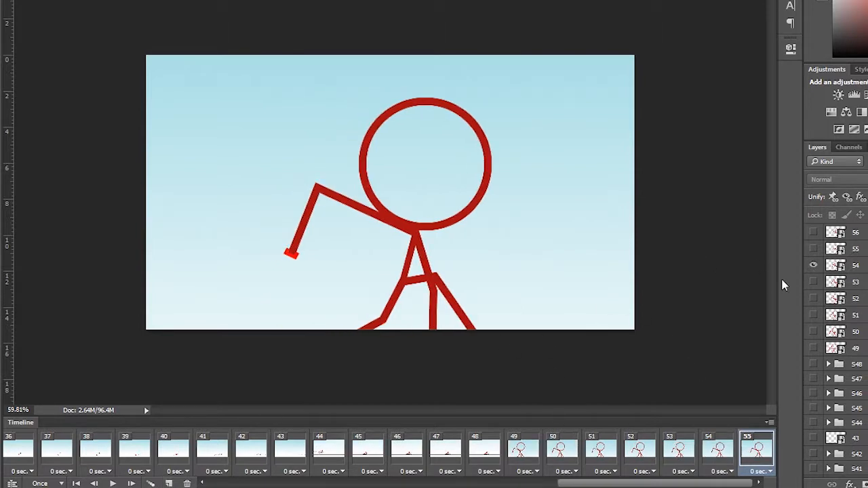
{"action": "left_click", "coordinate": [814, 266]}
{"action": "left_click", "coordinate": [814, 249]}
{"action": "left_click", "coordinate": [169, 483]}
{"action": "left_click", "coordinate": [814, 249]}
{"action": "left_click", "coordinate": [814, 232]}
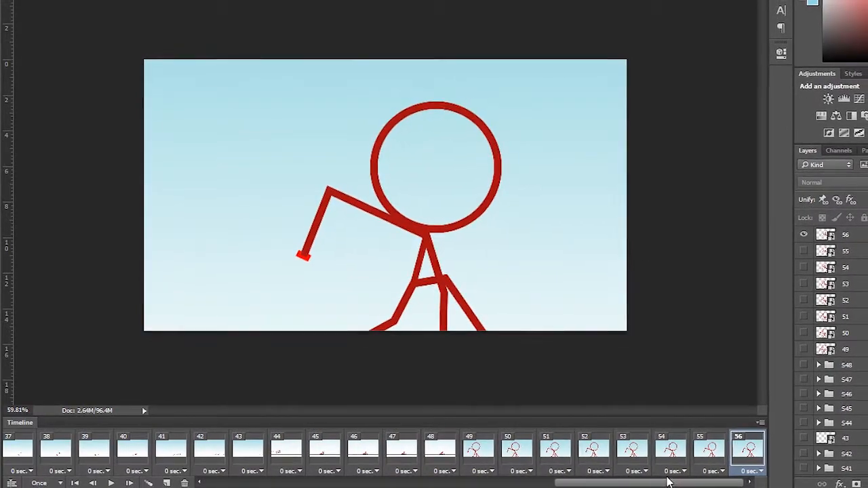
- Select the first frame and play the whole animation
{"action": "left_click", "coordinate": [244, 451]}
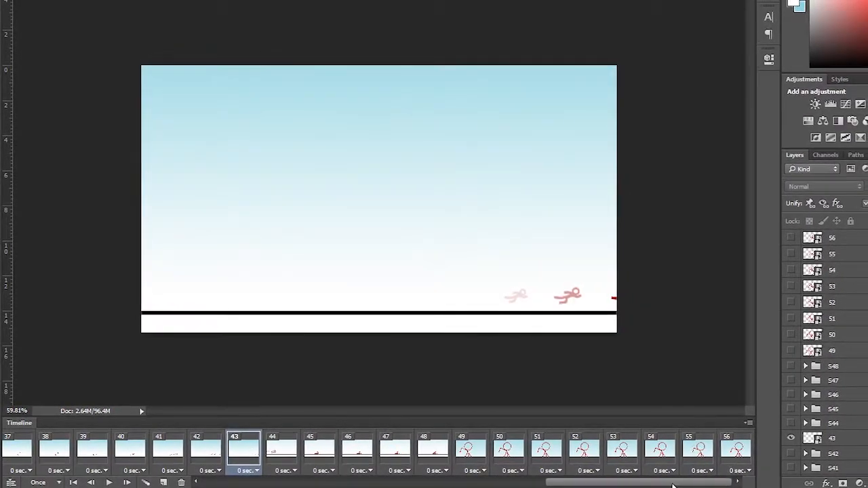
{"action": "left_click_drag", "start_coordinate": [573, 485], "coordinate": [258, 484]}
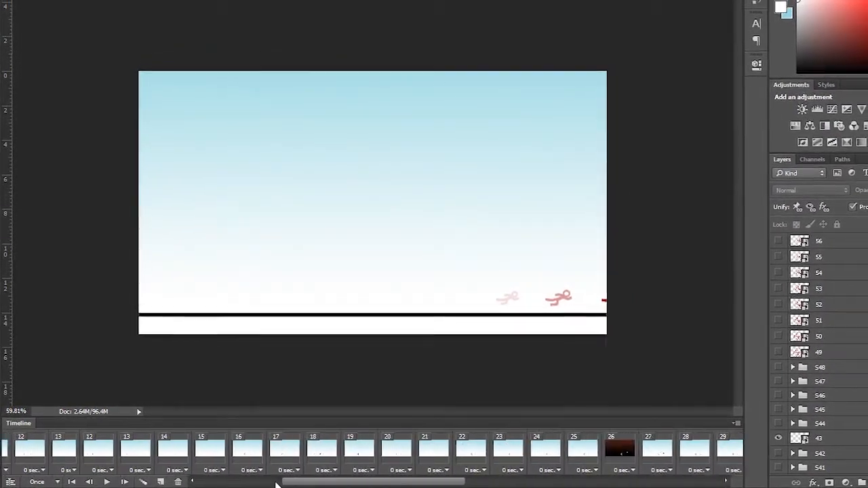
{"action": "left_click", "coordinate": [202, 483]}
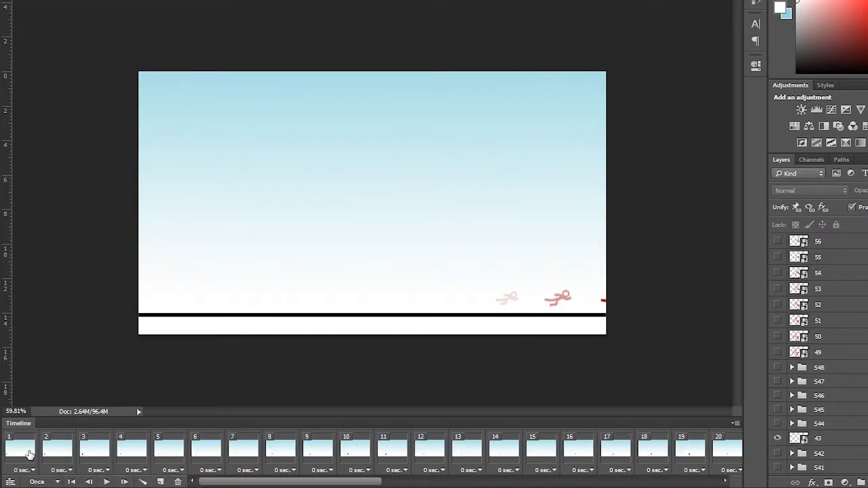
{"action": "left_click", "coordinate": [30, 454]}
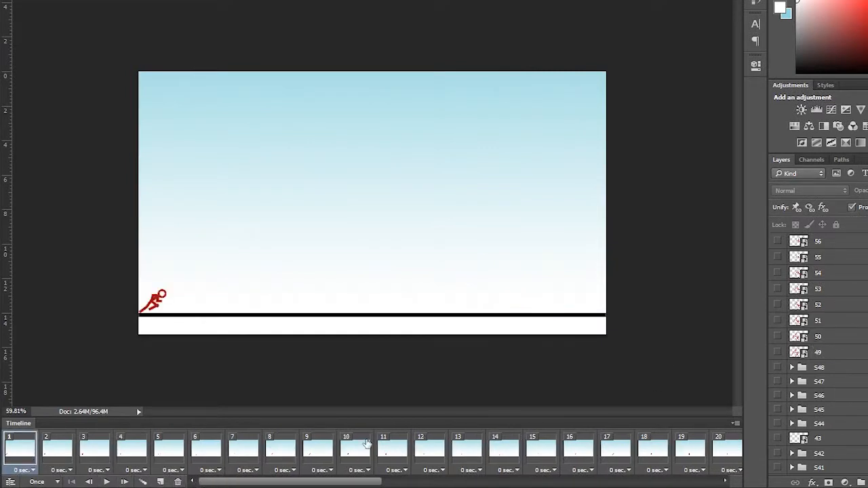
{"action": "left_click", "coordinate": [106, 482]}
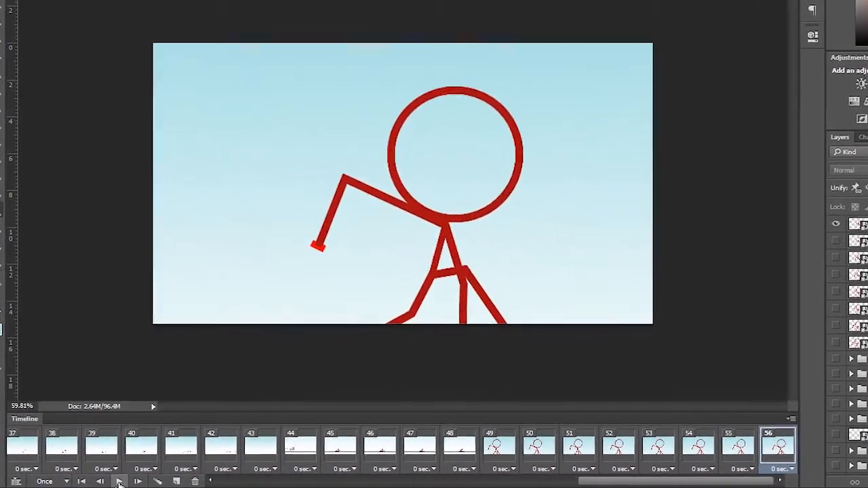
- Set frame 24's delay to 0.5 seconds
{"action": "left_click_drag", "start_coordinate": [645, 481], "coordinate": [251, 481]}
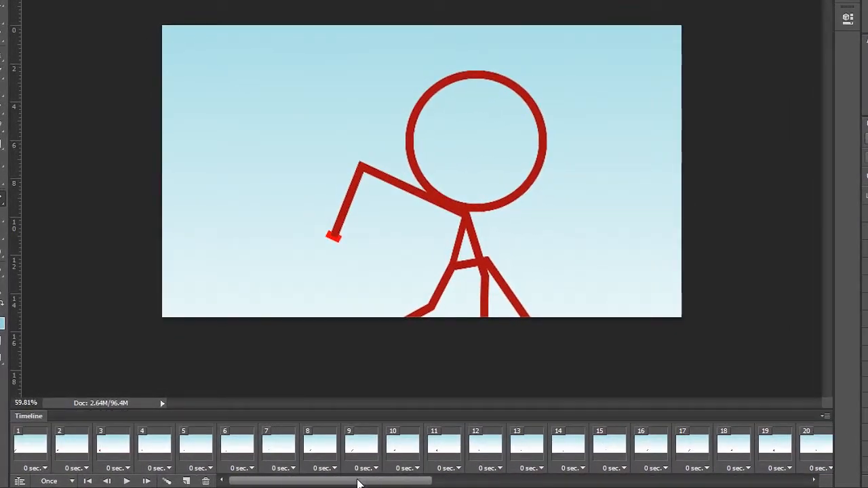
{"action": "left_click_drag", "start_coordinate": [446, 486], "coordinate": [485, 483]}
{"action": "left_click", "coordinate": [545, 481]}
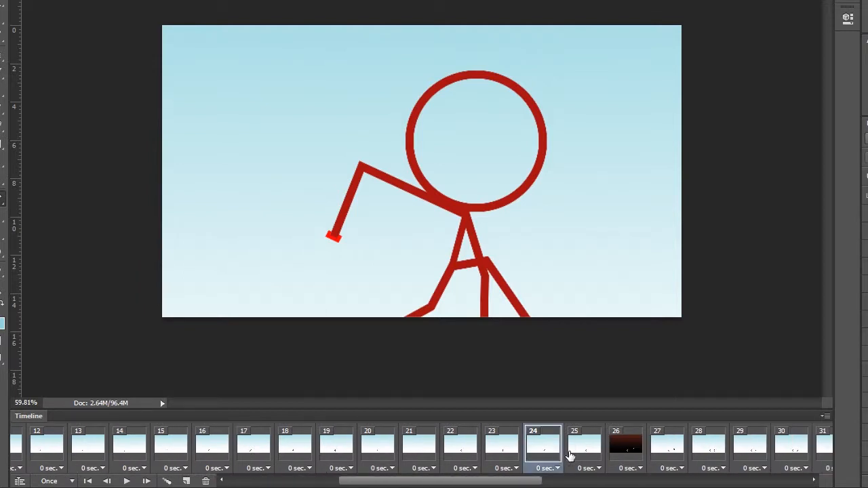
{"action": "left_click", "coordinate": [571, 448]}
{"action": "left_click", "coordinate": [547, 468]}
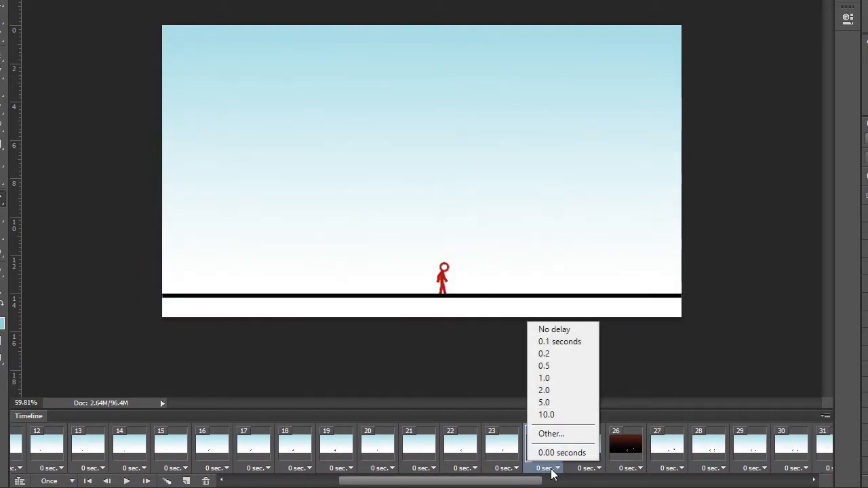
{"action": "left_click", "coordinate": [558, 366]}
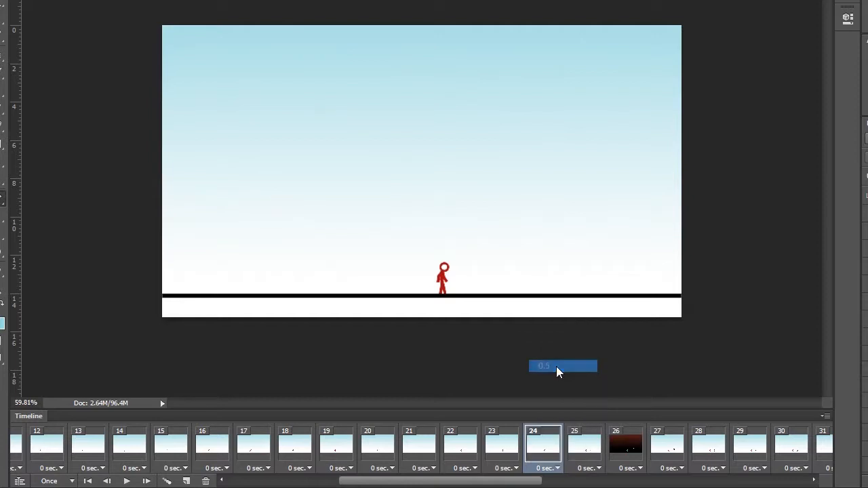
- Set frame 25's delay to 0.2 seconds
{"action": "left_click", "coordinate": [500, 449]}
{"action": "left_click", "coordinate": [539, 459]}
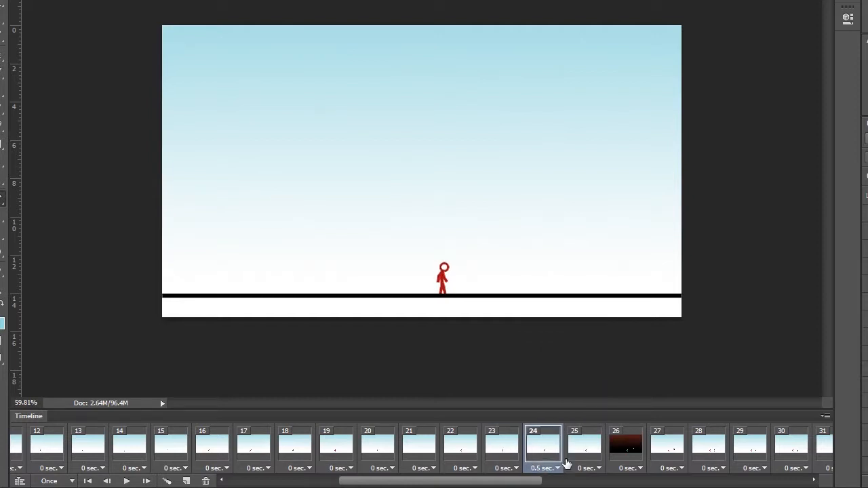
{"action": "left_click", "coordinate": [581, 453]}
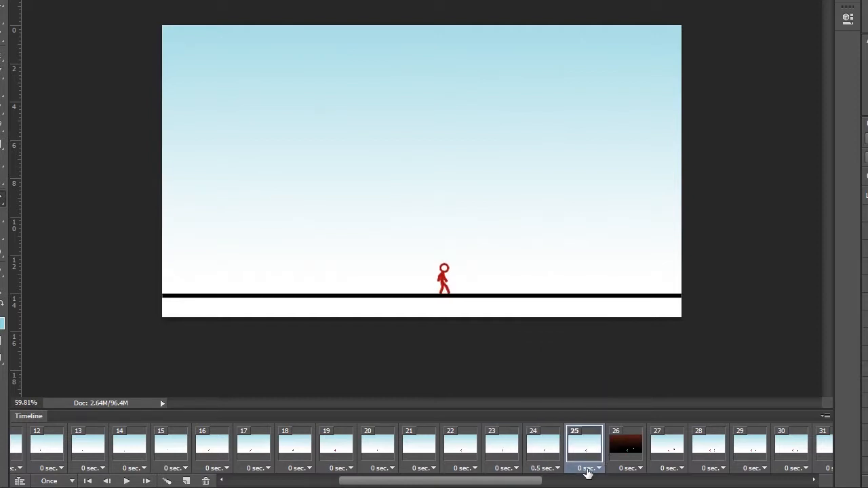
{"action": "left_click", "coordinate": [587, 473]}
{"action": "left_click", "coordinate": [594, 360]}
{"action": "left_click_drag", "start_coordinate": [512, 482], "coordinate": [551, 485]}
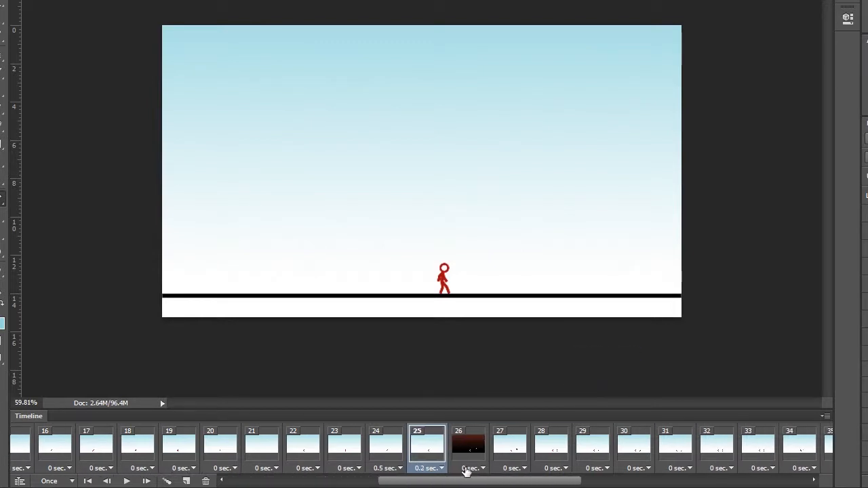
- Set frame 26's delay to 0.1 seconds
{"action": "left_click", "coordinate": [468, 469]}
{"action": "left_click", "coordinate": [489, 251]}
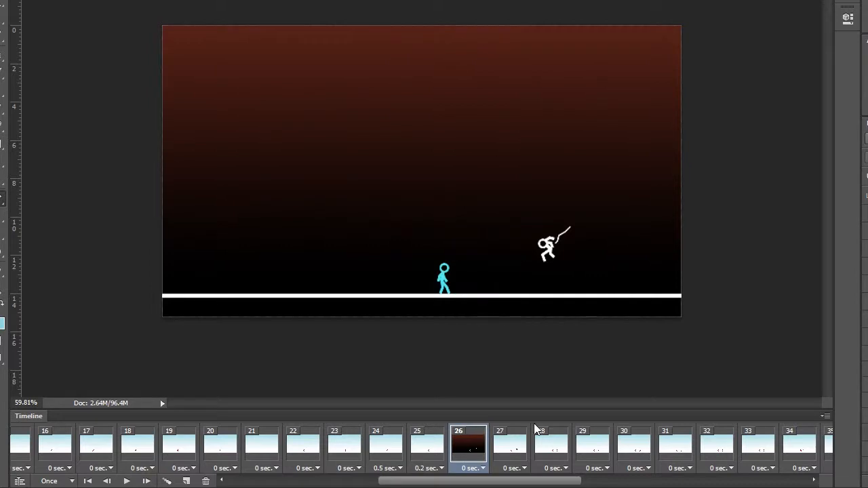
{"action": "left_click", "coordinate": [515, 462]}
{"action": "left_click_drag", "start_coordinate": [516, 482], "coordinate": [535, 483]}
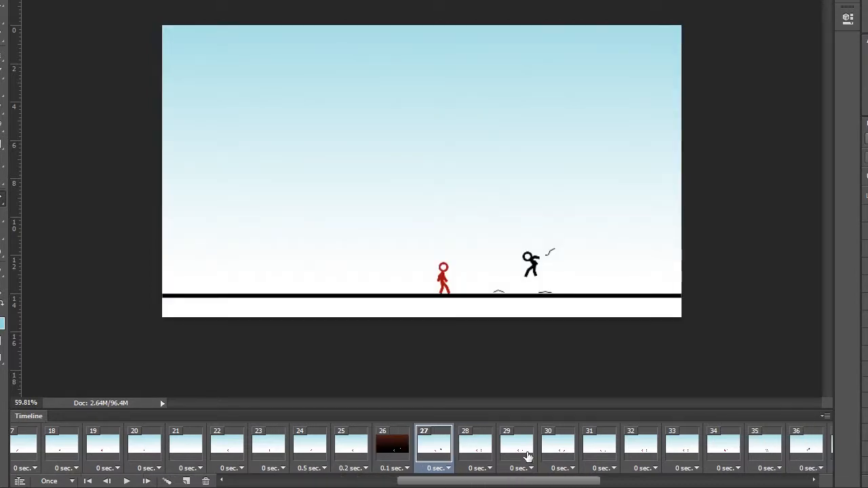
- Step through frames 27 to 32 and set frame 31's delay to 0.2 seconds
{"action": "left_click", "coordinate": [528, 454]}
{"action": "left_click", "coordinate": [549, 453]}
{"action": "left_click", "coordinate": [606, 455]}
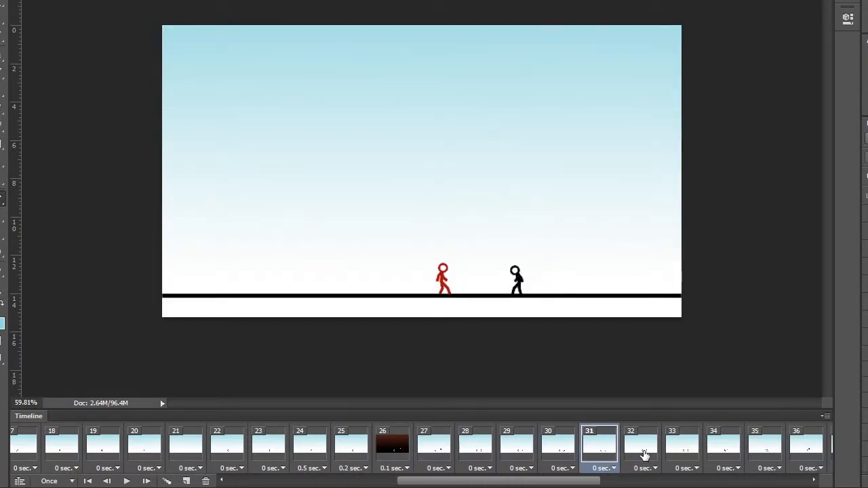
{"action": "left_click", "coordinate": [643, 456]}
{"action": "left_click", "coordinate": [604, 453]}
{"action": "left_click", "coordinate": [606, 468]}
{"action": "left_click", "coordinate": [613, 356]}
{"action": "left_click_drag", "start_coordinate": [578, 484], "coordinate": [599, 484]}
- Compare frames 32 to 34 and set frame 33's delay to 0.2 seconds
{"action": "left_click", "coordinate": [559, 449]}
{"action": "left_click", "coordinate": [578, 455]}
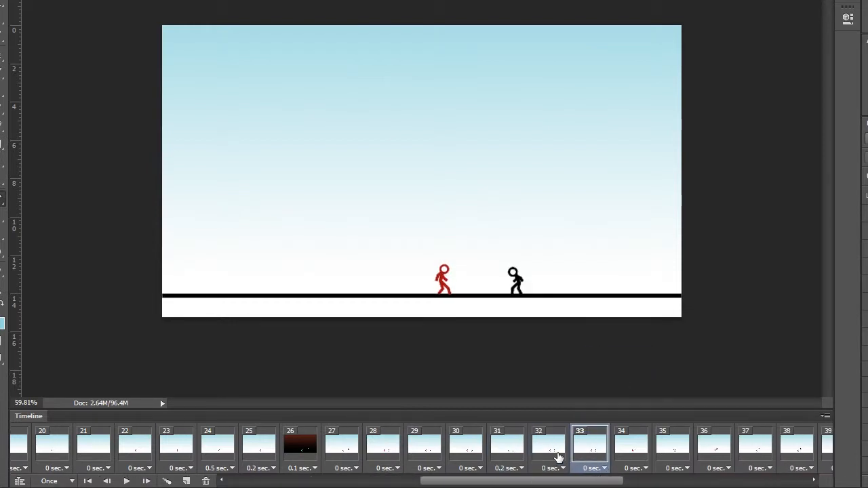
{"action": "left_click", "coordinate": [630, 459]}
{"action": "left_click", "coordinate": [559, 458]}
{"action": "left_click", "coordinate": [590, 457]}
{"action": "left_click", "coordinate": [637, 452]}
{"action": "left_click", "coordinate": [595, 467]}
{"action": "left_click", "coordinate": [600, 468]}
{"action": "left_click", "coordinate": [595, 357]}
- Set frame 35's delay to 0.1 seconds
{"action": "left_click", "coordinate": [628, 456]}
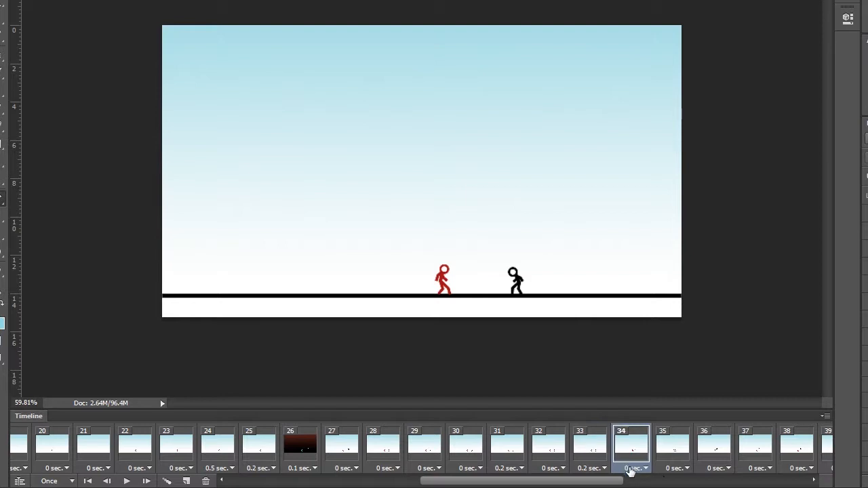
{"action": "scroll", "coordinate": [607, 471], "scroll_direction": "right", "scroll_amount": 2}
{"action": "left_click", "coordinate": [581, 453]}
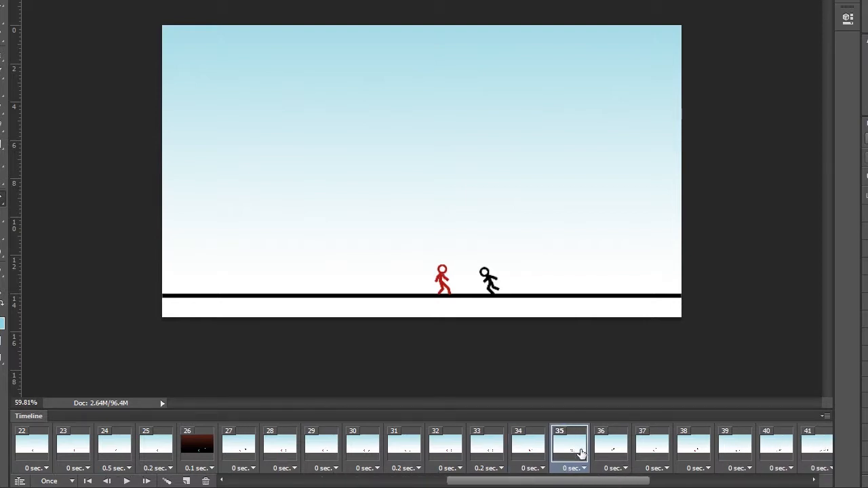
{"action": "left_click", "coordinate": [582, 468]}
{"action": "left_click", "coordinate": [585, 341]}
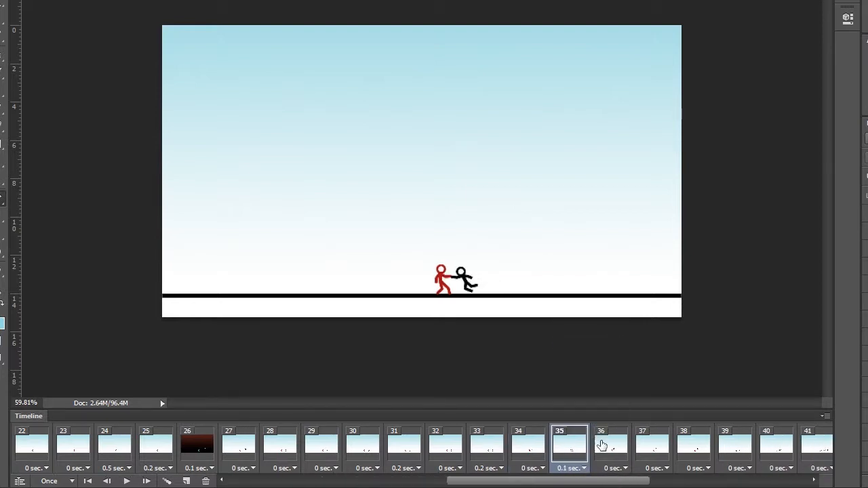
- Step through frames 36 to 40 and set frame 40's delay to 0.1 seconds
{"action": "left_click", "coordinate": [611, 452]}
{"action": "left_click", "coordinate": [668, 454]}
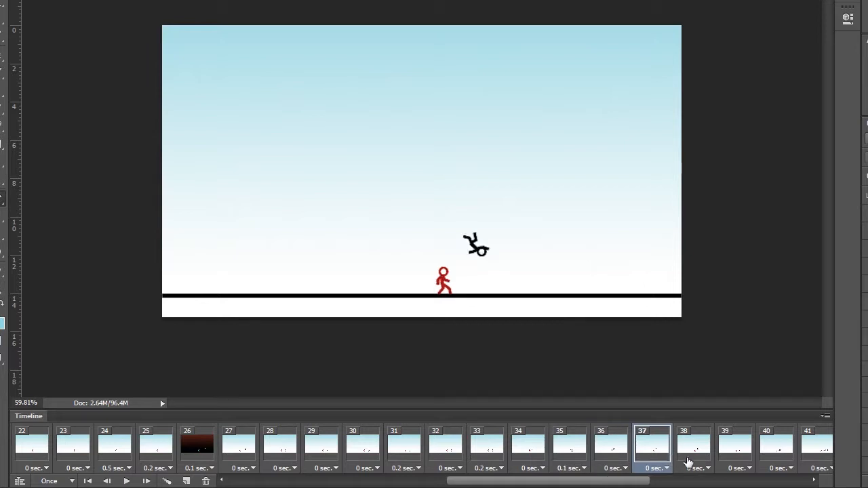
{"action": "left_click", "coordinate": [689, 461]}
{"action": "left_click", "coordinate": [735, 462]}
{"action": "left_click", "coordinate": [787, 461]}
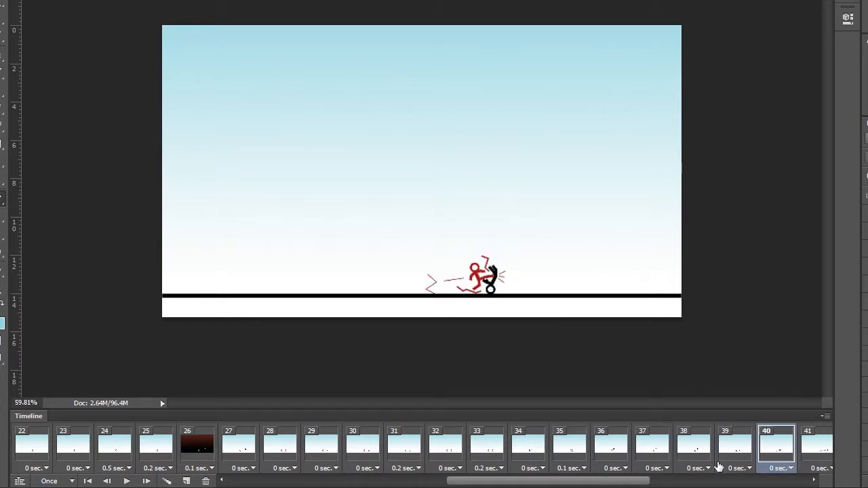
{"action": "left_click", "coordinate": [789, 469]}
{"action": "left_click", "coordinate": [730, 411]}
{"action": "left_click_drag", "start_coordinate": [608, 484], "coordinate": [671, 484]}
- Step through frames 41 to 47 and set frame 46's delay to 0.5 seconds
{"action": "left_click", "coordinate": [563, 453]}
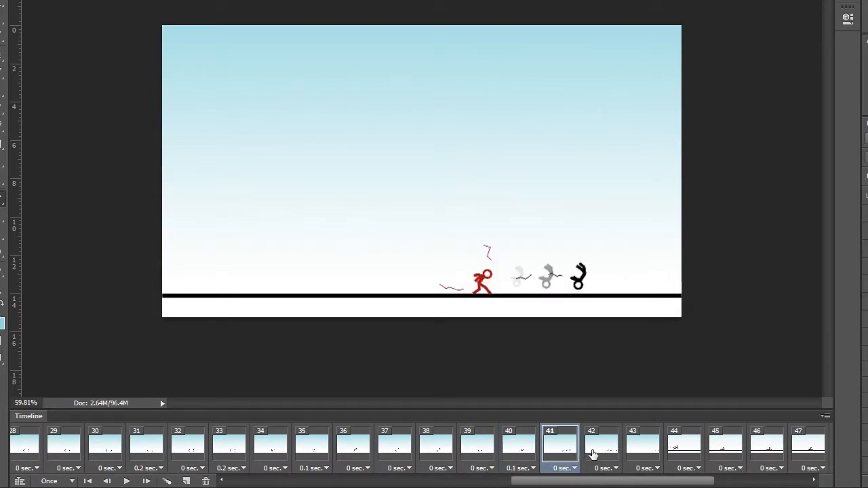
{"action": "left_click", "coordinate": [598, 453]}
{"action": "left_click", "coordinate": [641, 458]}
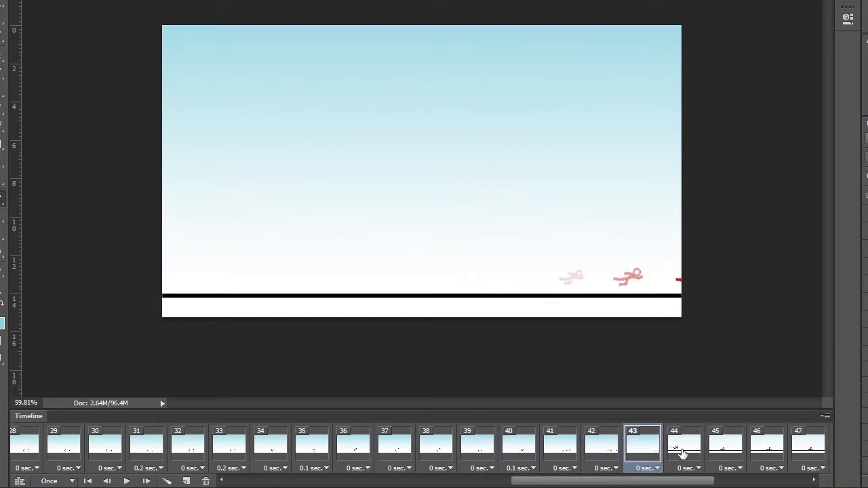
{"action": "left_click", "coordinate": [682, 453]}
{"action": "left_click", "coordinate": [649, 448]}
{"action": "left_click", "coordinate": [681, 446]}
{"action": "left_click", "coordinate": [721, 451]}
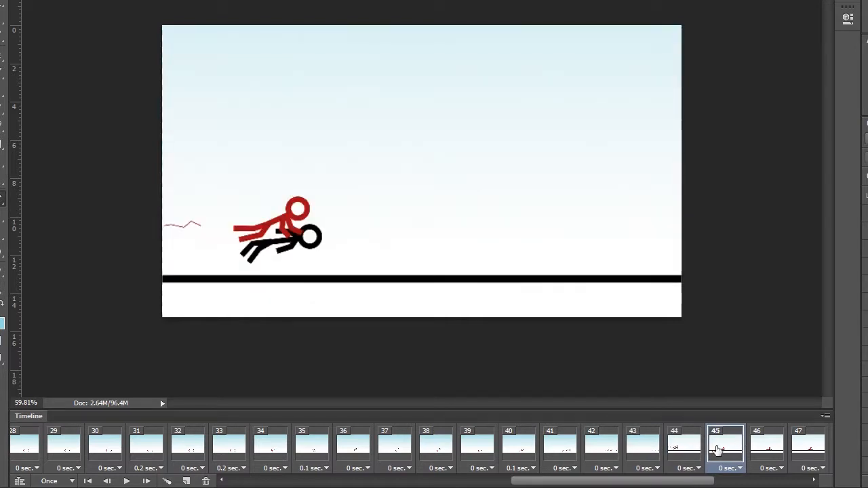
{"action": "left_click", "coordinate": [757, 451]}
{"action": "left_click", "coordinate": [813, 456]}
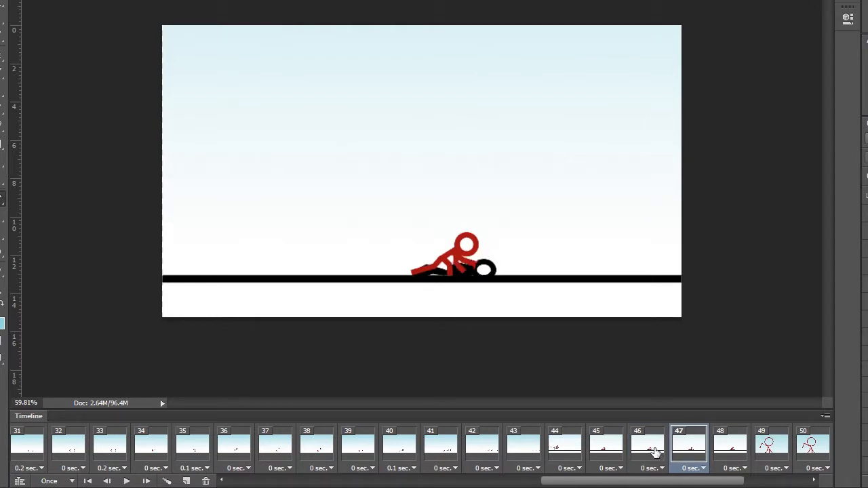
{"action": "left_click", "coordinate": [656, 468]}
{"action": "left_click", "coordinate": [652, 367]}
- Set frame 47's delay to 0.1 seconds
{"action": "left_click", "coordinate": [685, 453]}
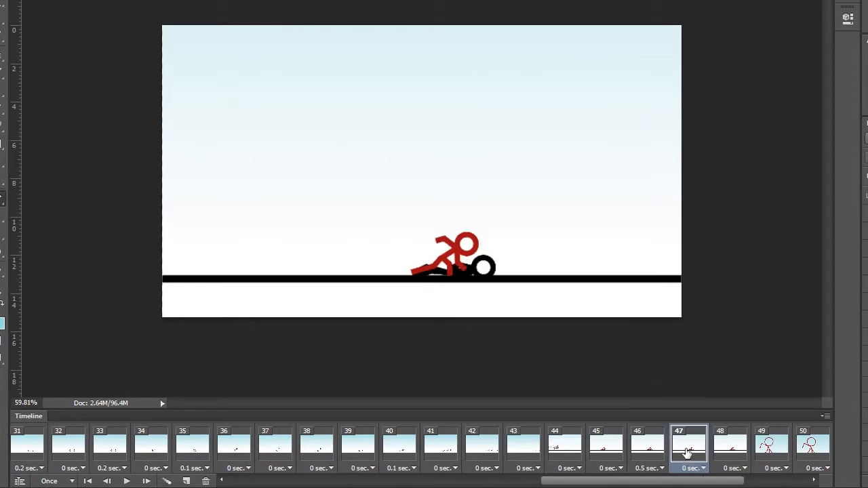
{"action": "left_click", "coordinate": [731, 460]}
{"action": "left_click", "coordinate": [688, 459]}
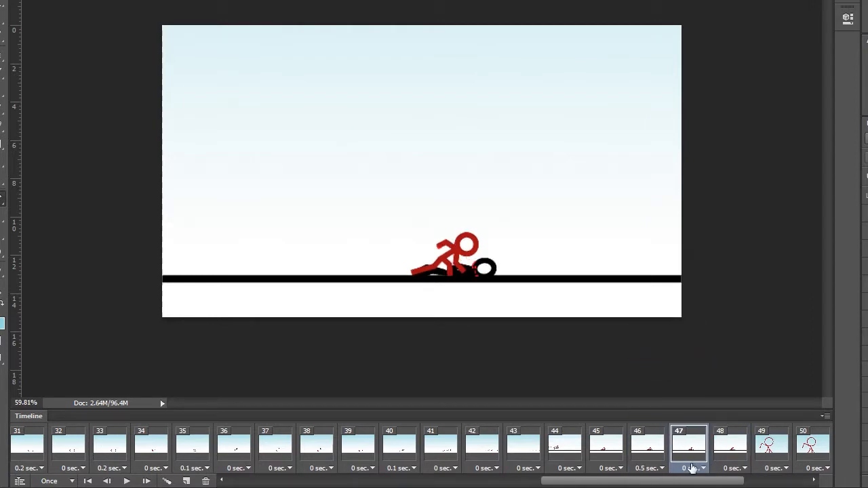
{"action": "left_click", "coordinate": [693, 468]}
{"action": "left_click", "coordinate": [706, 342]}
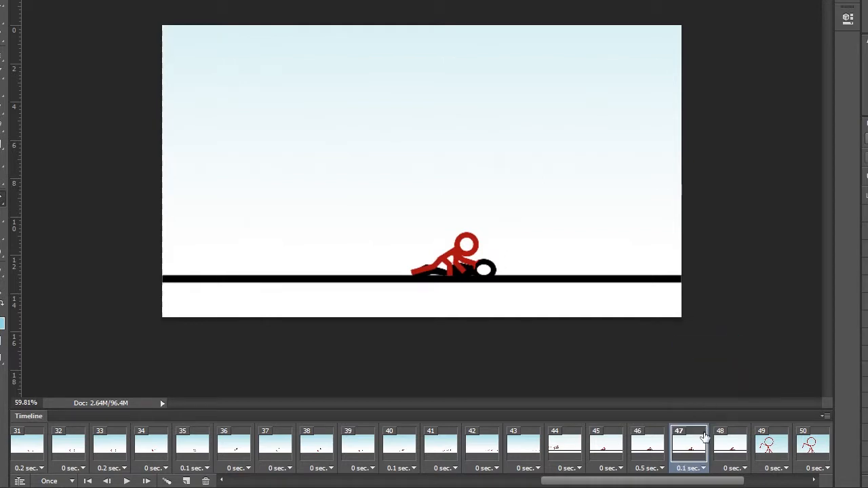
- Set frame 48's delay to 0.5 seconds
{"action": "left_click", "coordinate": [726, 453]}
{"action": "left_click", "coordinate": [731, 468]}
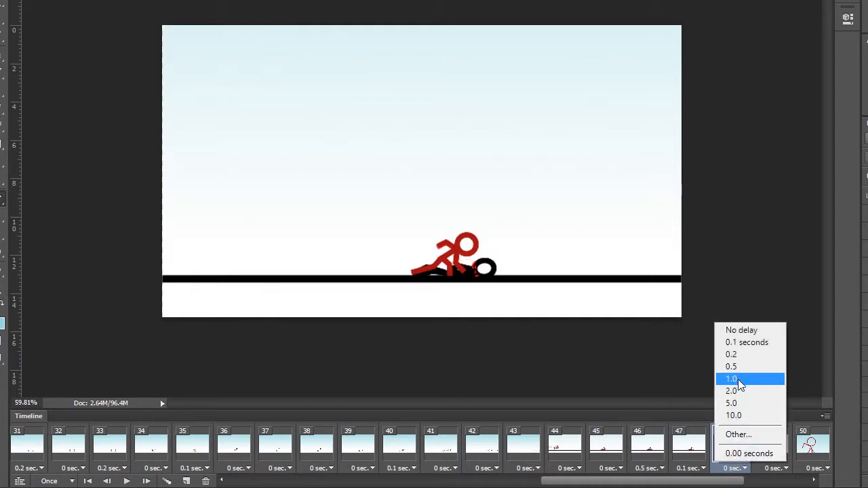
{"action": "left_click", "coordinate": [740, 367]}
{"action": "left_click_drag", "start_coordinate": [725, 482], "coordinate": [770, 484]}
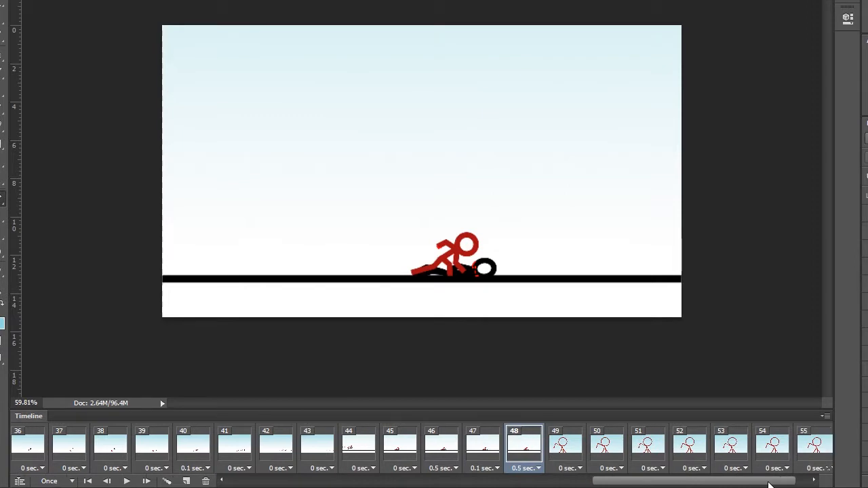
- Set frame 49's delay to 0.1 seconds and the last frame 56's delay to 0.5 seconds
{"action": "left_click", "coordinate": [568, 468]}
{"action": "left_click", "coordinate": [584, 344]}
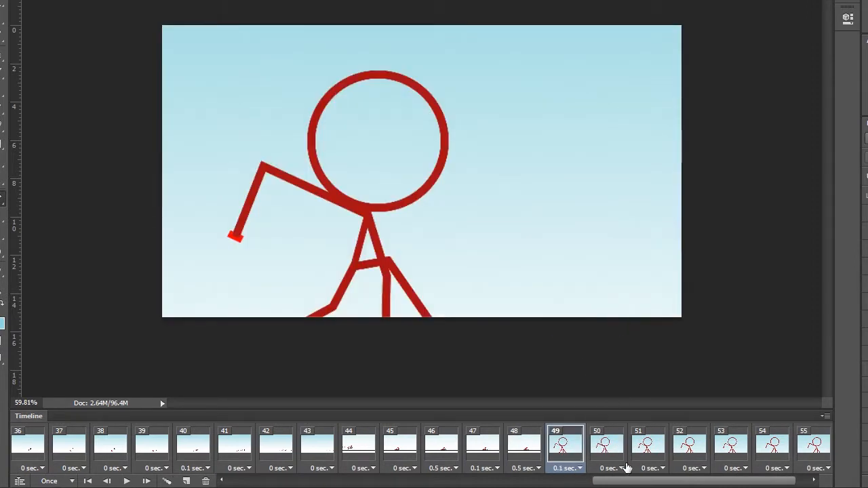
{"action": "left_click_drag", "start_coordinate": [639, 484], "coordinate": [650, 484]}
{"action": "left_click", "coordinate": [827, 468]}
{"action": "left_click", "coordinate": [825, 369]}
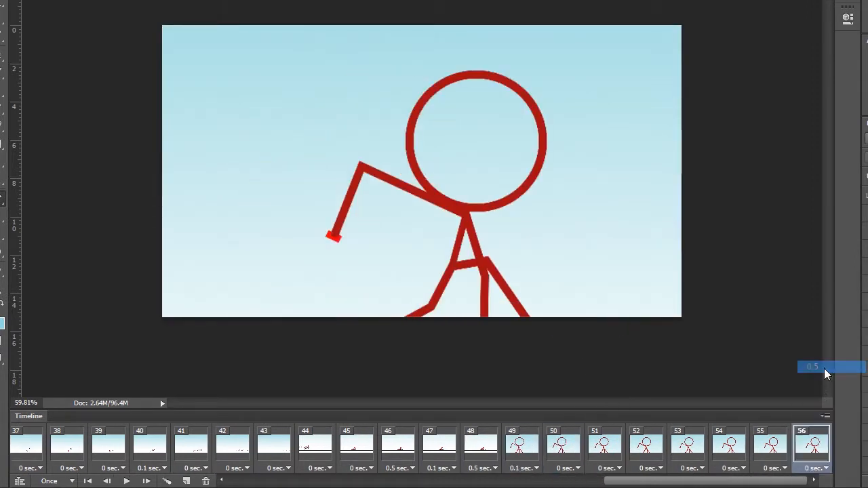
- Play the animation and open the Save for Web dialog for GIF export
{"action": "left_click", "coordinate": [125, 482]}
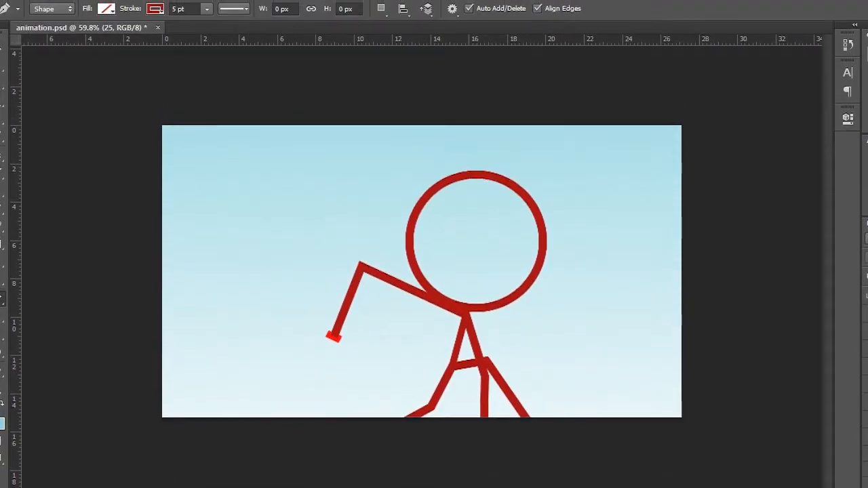
{"action": "left_click", "coordinate": [21, 5]}
{"action": "left_click", "coordinate": [57, 142]}
{"action": "key", "text": "ctrl+alt+shift+s"}
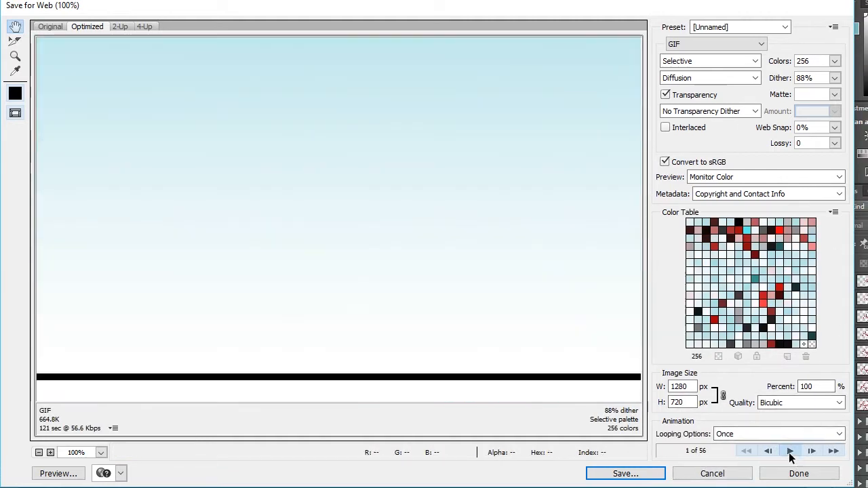
- Preview the animation and save it as animation.gif on the Desktop
{"action": "left_click", "coordinate": [789, 453]}
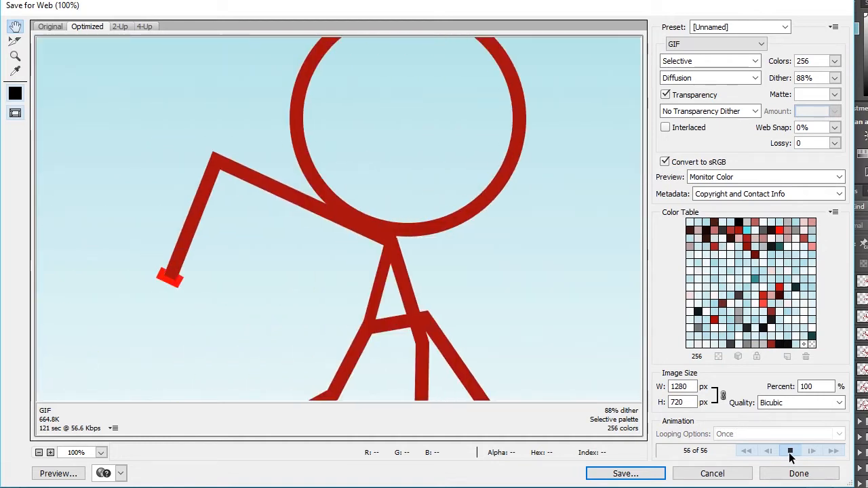
{"action": "left_click", "coordinate": [789, 453]}
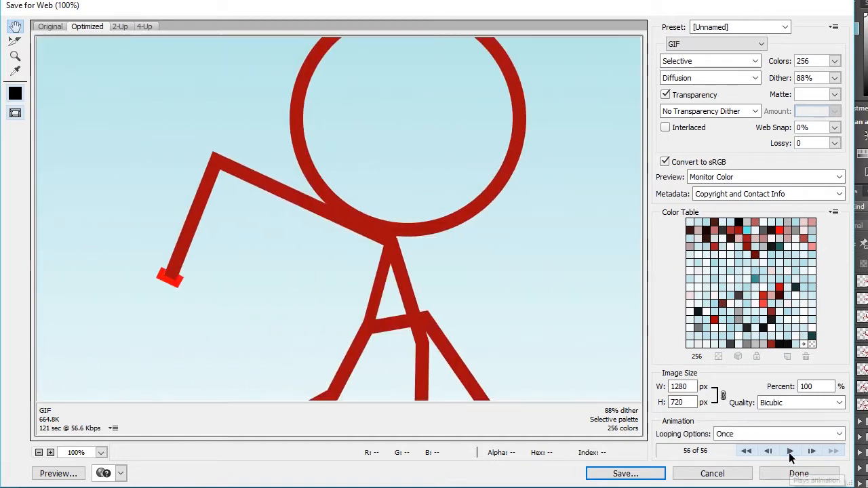
{"action": "left_click", "coordinate": [626, 474]}
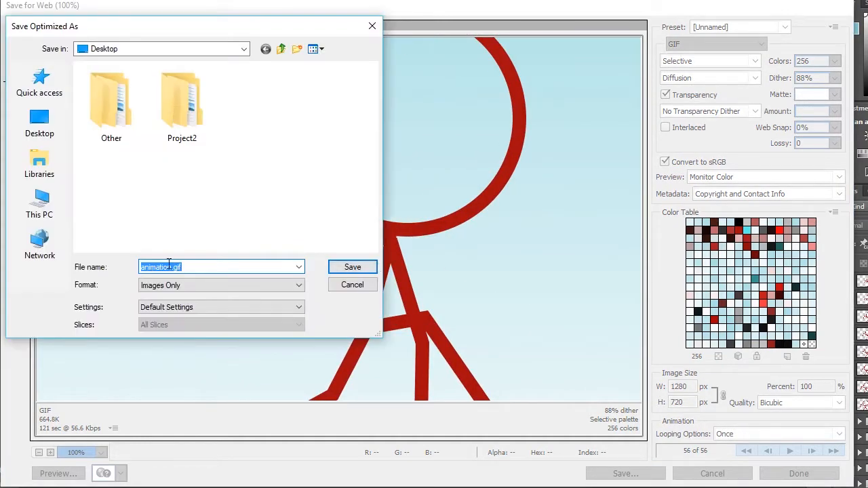
{"action": "left_click", "coordinate": [351, 268]}
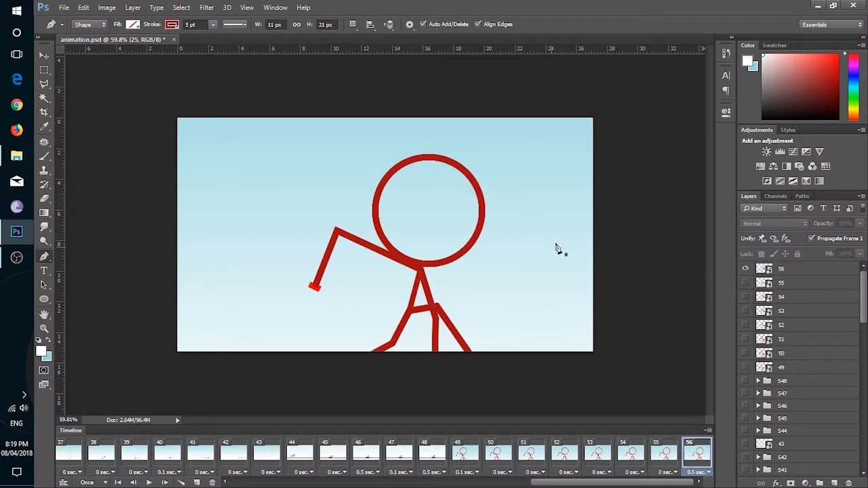
{"action": "left_click", "coordinate": [174, 39]}
{"action": "left_click", "coordinate": [407, 192]}
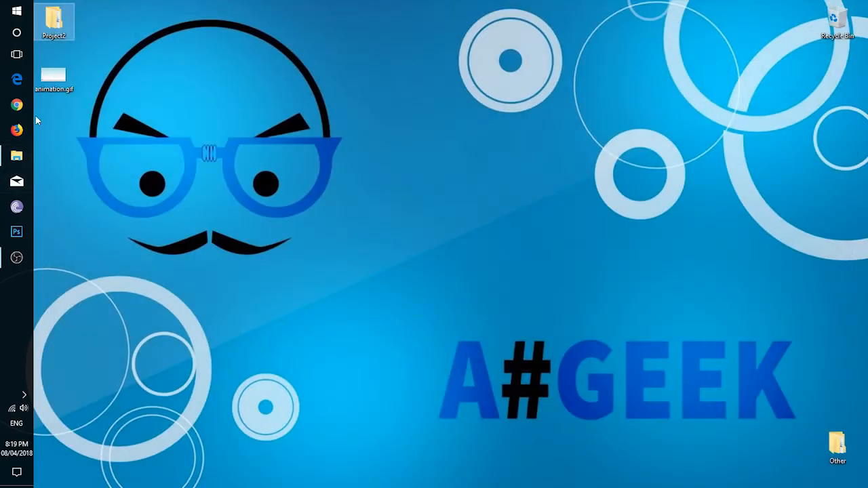
- Switch to Chrome and open animation.gif in a browser tab to view it
{"action": "left_click", "coordinate": [17, 104]}
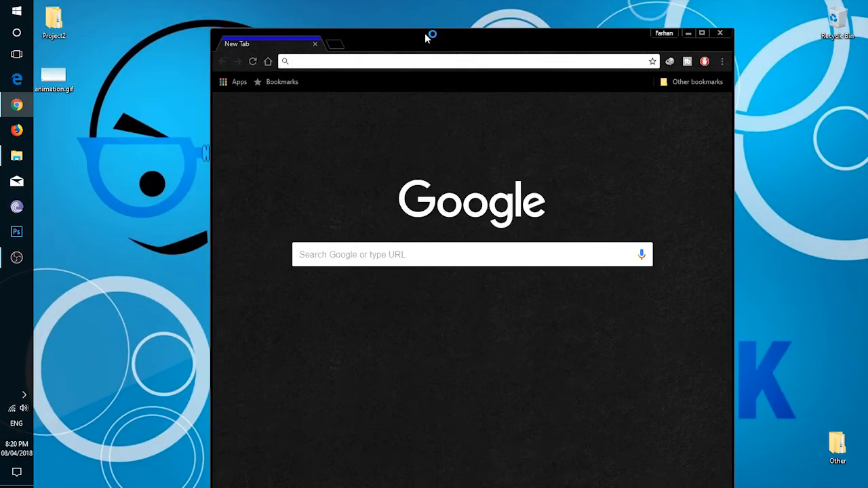
{"action": "double_click", "coordinate": [426, 35]}
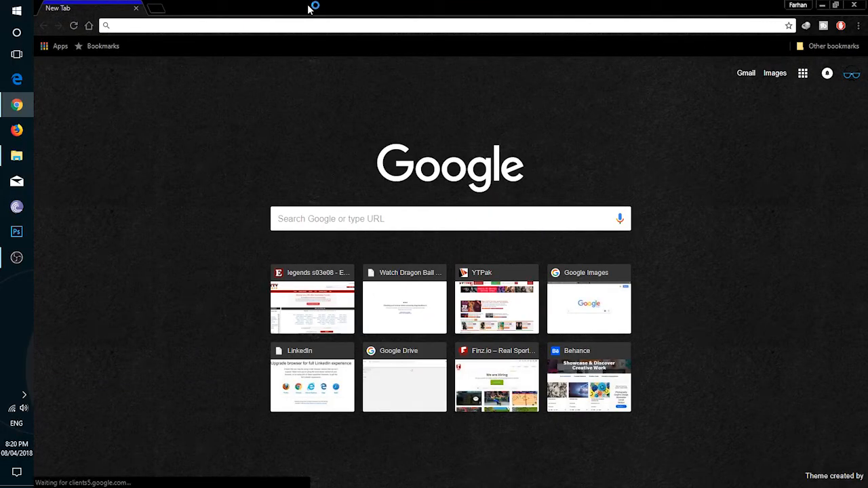
{"action": "left_click_drag", "start_coordinate": [342, 13], "coordinate": [450, 28]}
{"action": "left_click_drag", "start_coordinate": [53, 74], "coordinate": [351, 30]}
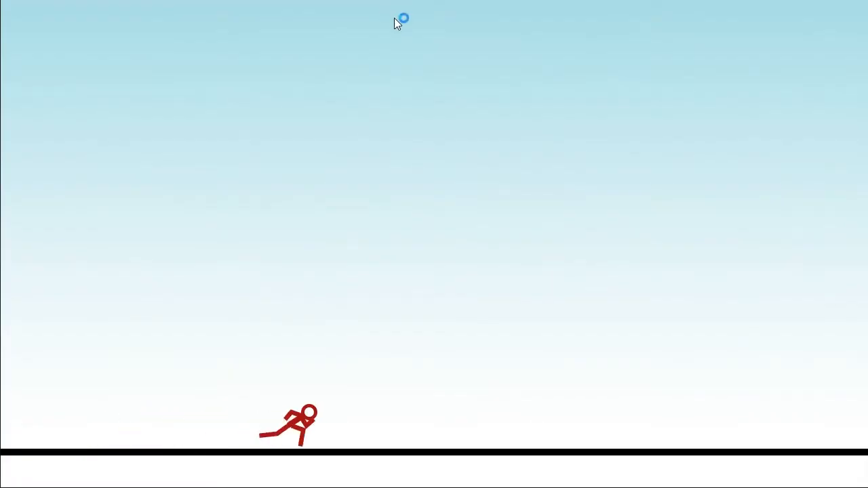